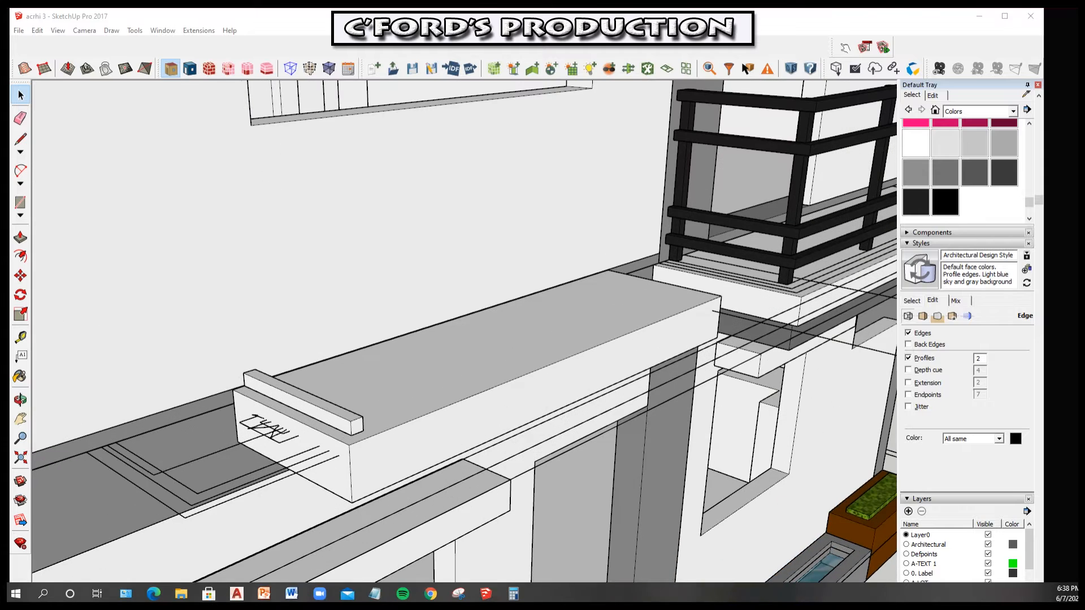
Draw a vertical guide line upward from the wall-side lower corner of the rail bar on the window ledge
scroll(254, 386, up, 4)
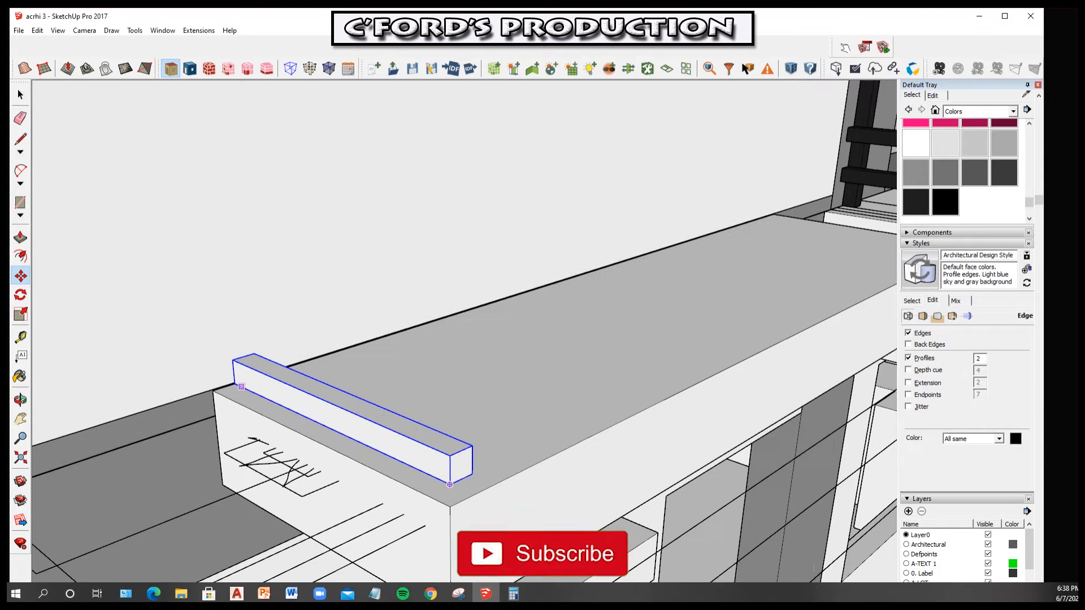
key(l)
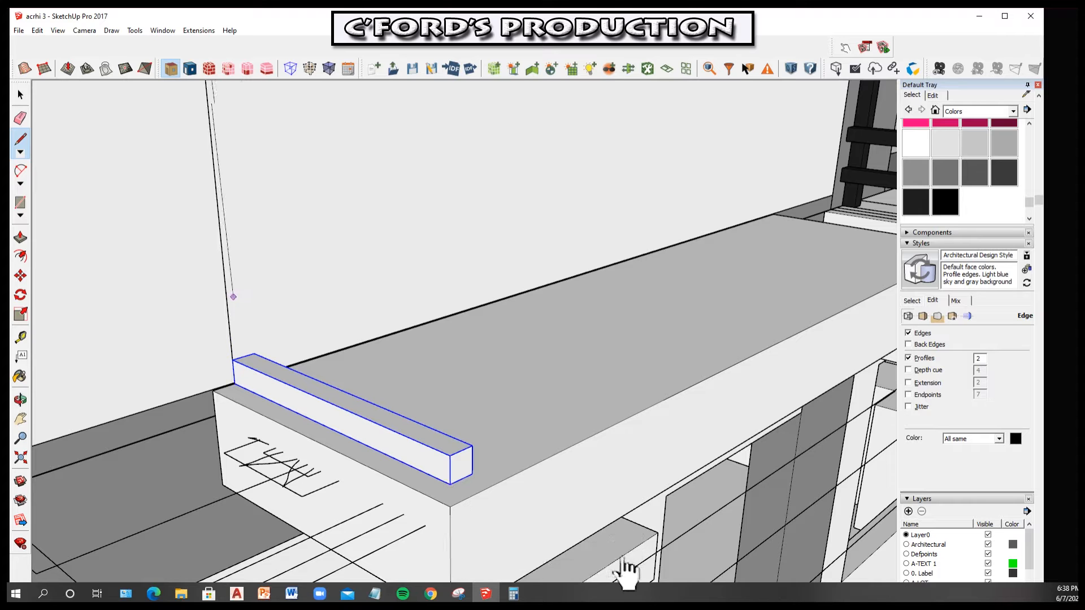
key(Return)
Raise the rail bar to the upper end of the vertical guide line and delete the line
scroll(249, 333, down, 4)
key(space)
key(m)
middle_drag(360, 465, 364, 418)
scroll(365, 418, up, 3)
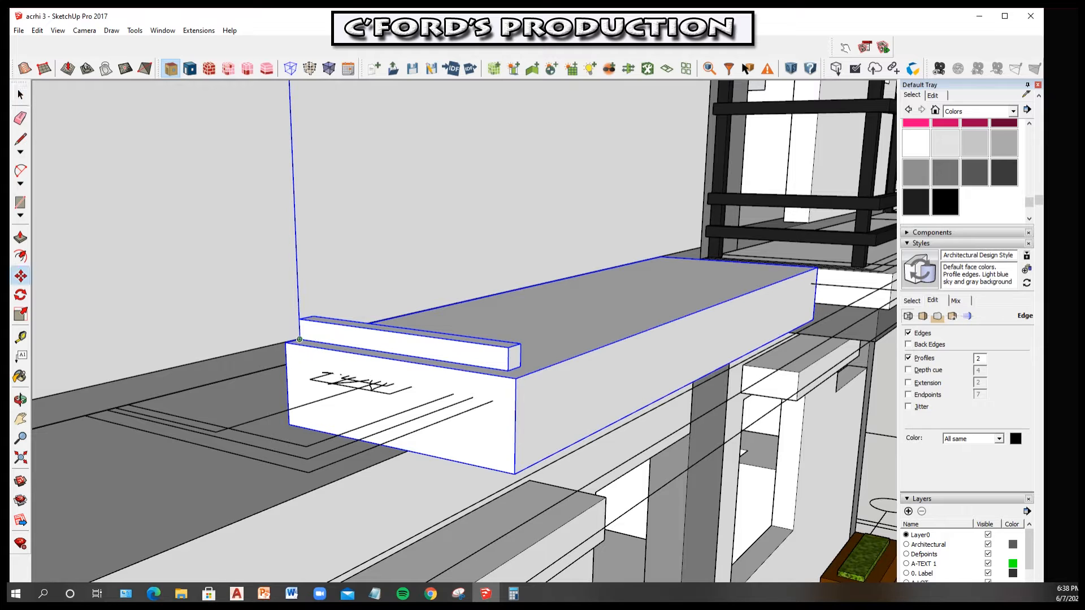
click(285, 343)
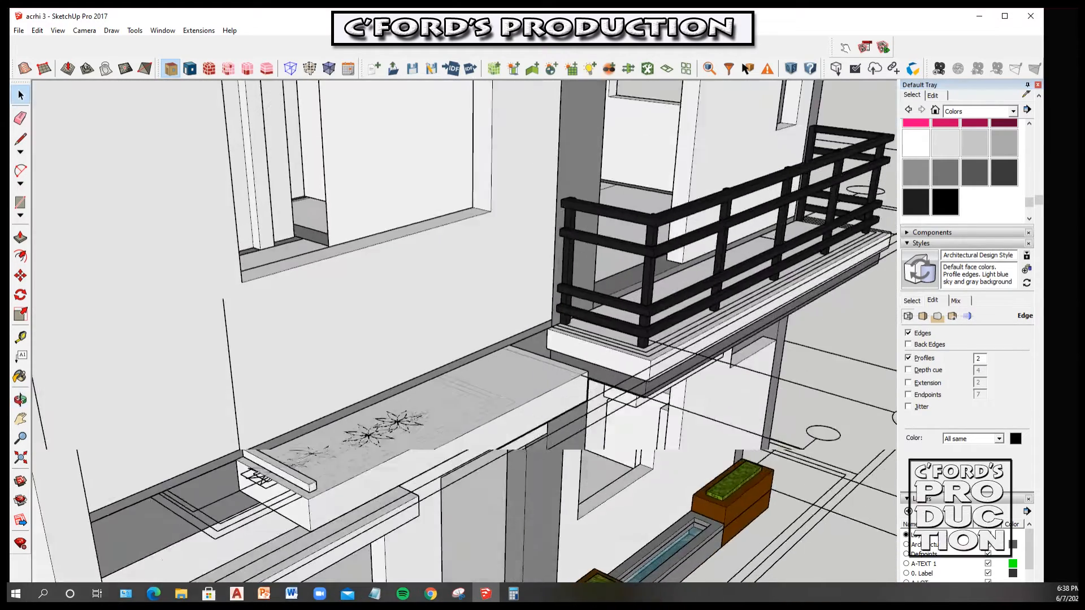
scroll(260, 433, up, 1)
click(217, 321)
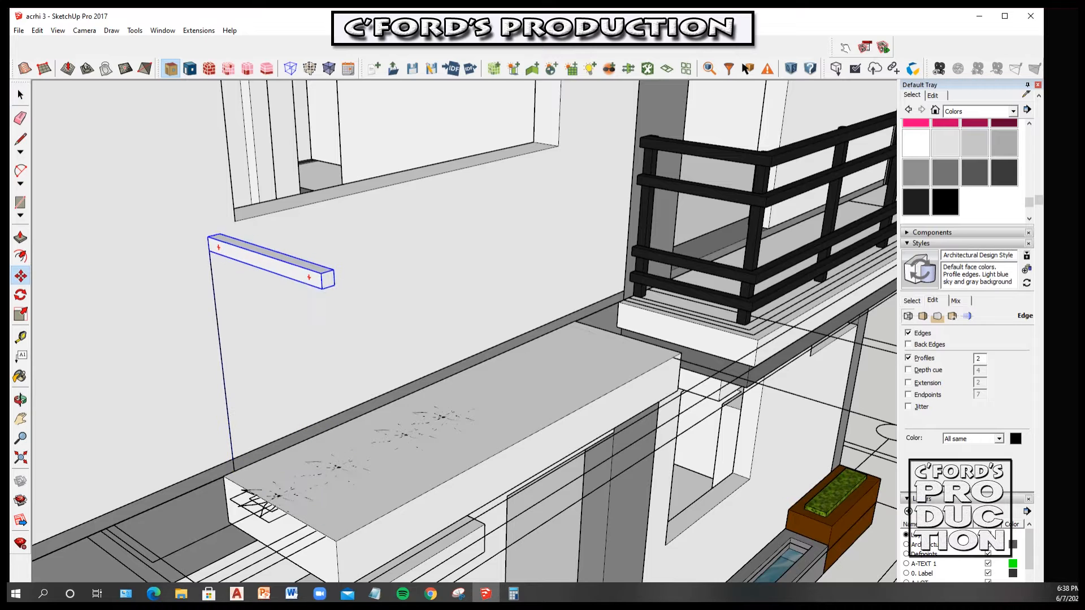
key(Delete)
Inside the bar group, split its side face near the outer end and extrude a front rail to the ledge's other end
middle_drag(351, 238, 215, 305)
scroll(187, 254, up, 1)
double_click(179, 232)
middle_drag(186, 249, 169, 238)
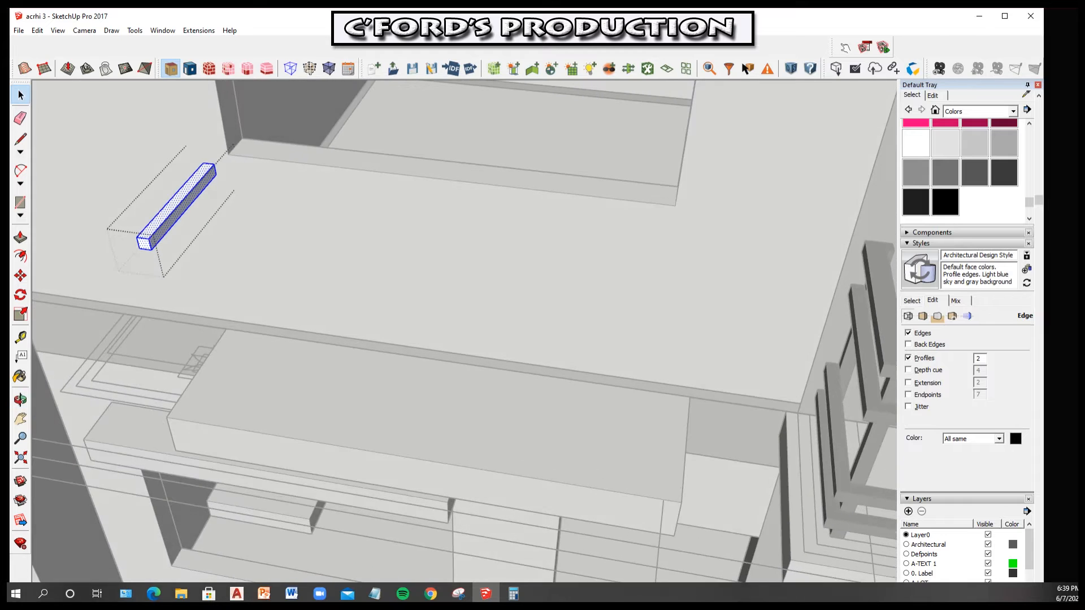
scroll(148, 227, up, 2)
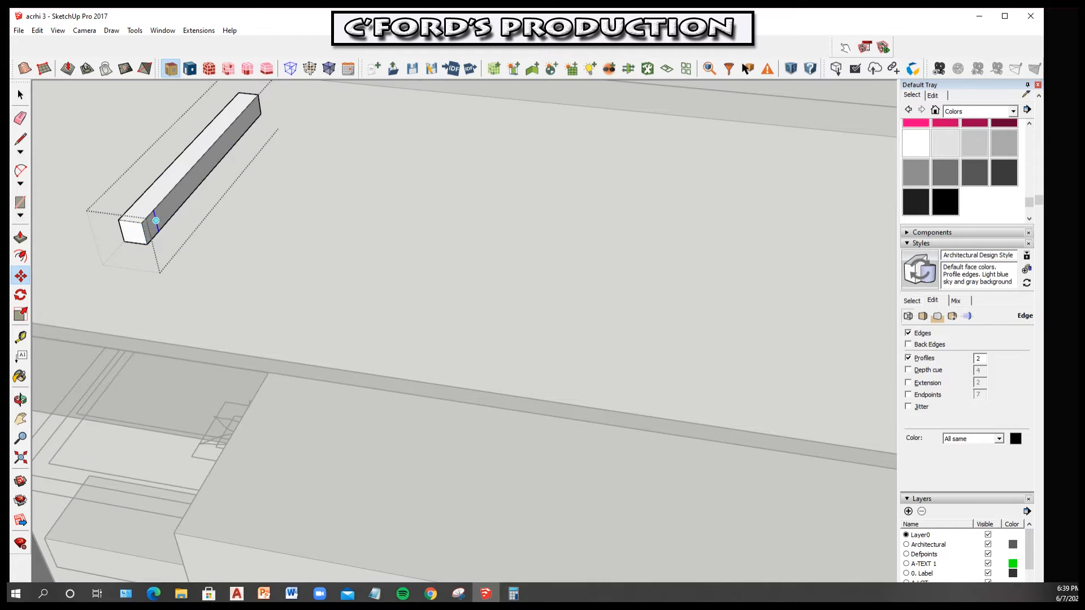
click(158, 231)
scroll(157, 231, down, 4)
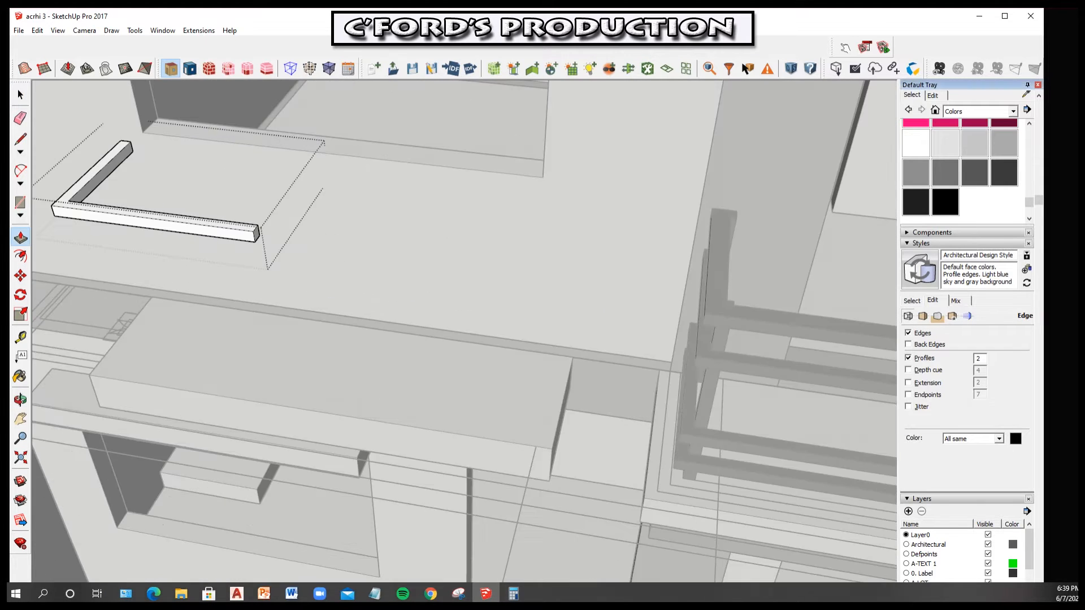
middle_drag(157, 231, 127, 243)
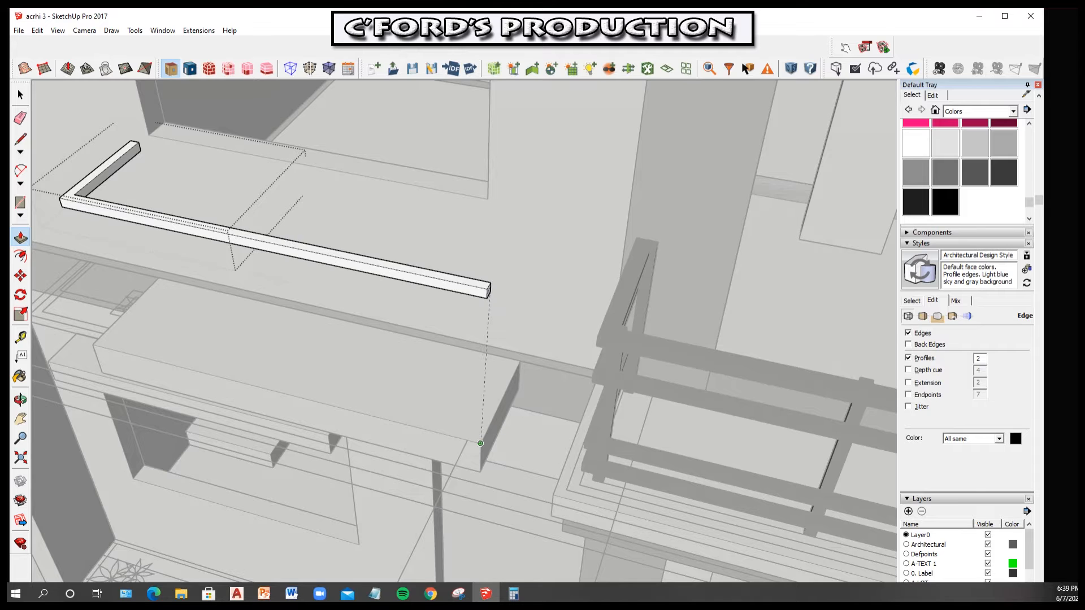
click(480, 444)
Copy the vertical edge at the front rail's far end inward to mark off the return rail's width
middle_drag(480, 443, 452, 435)
scroll(460, 298, up, 3)
middle_drag(460, 298, 542, 339)
scroll(464, 334, down, 6)
middle_drag(463, 333, 441, 305)
scroll(430, 277, down, 2)
scroll(497, 293, up, 2)
scroll(373, 291, up, 2)
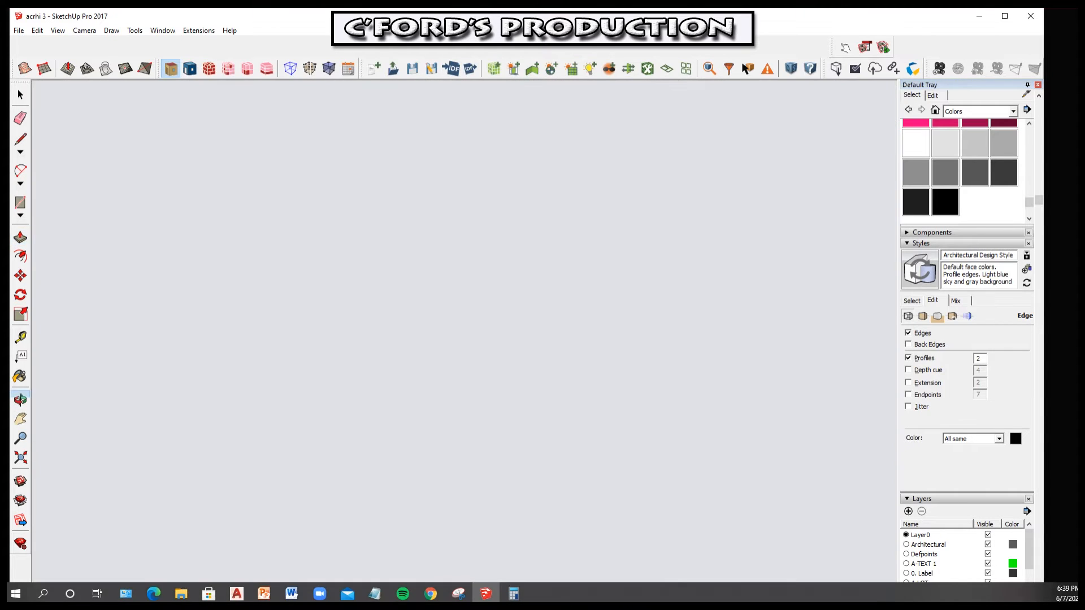
scroll(465, 331, down, 2)
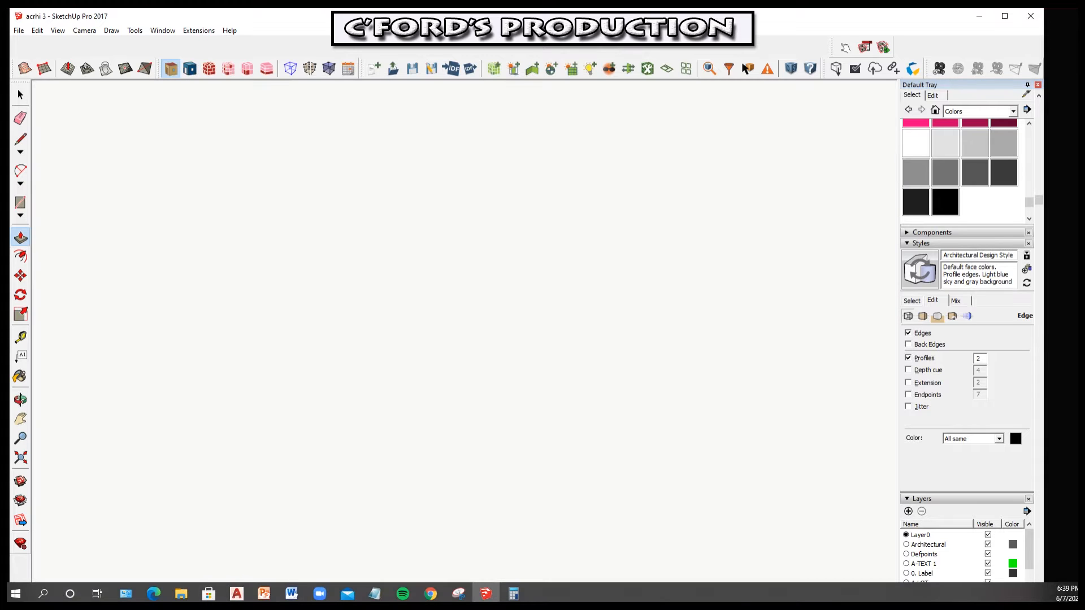
scroll(465, 331, down, 5)
middle_drag(464, 331, 511, 274)
scroll(511, 274, up, 2)
scroll(452, 254, up, 2)
middle_drag(452, 254, 469, 265)
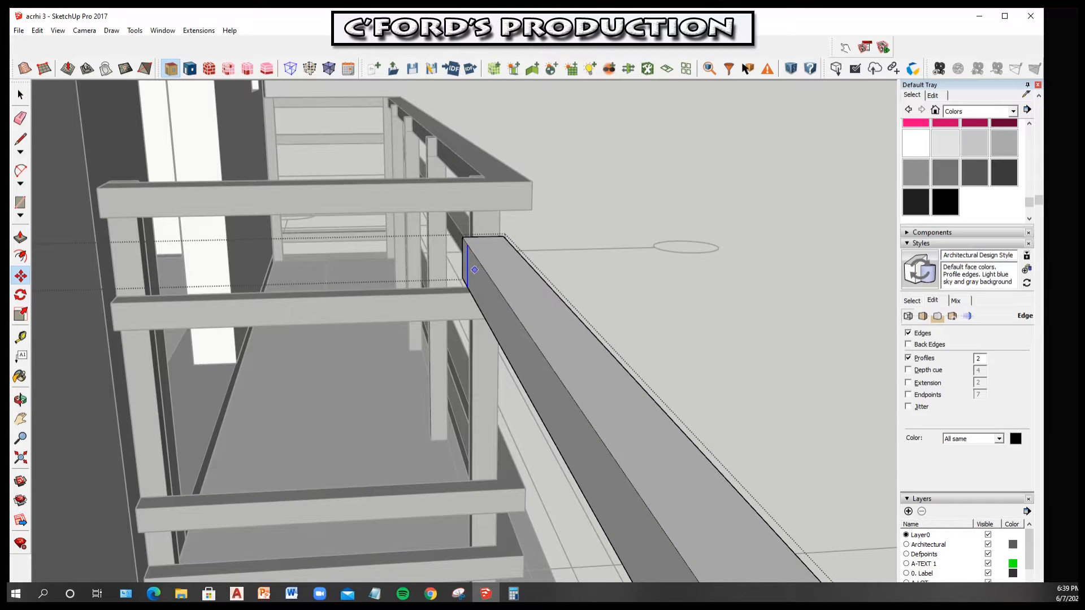
Extrude the marked face at the front rail's far end back to the wall to complete a U-shaped rail
key(space)
scroll(476, 271, up, 2)
click(468, 272)
key(p)
click(468, 272)
click(176, 283)
middle_drag(226, 283, 305, 285)
scroll(305, 277, down, 3)
middle_drag(468, 240, 407, 249)
click(360, 276)
scroll(509, 266, down, 3)
key(space)
key(Escape)
Copy the U-shaped rail downward three times, matching the rail heights of the neighbouring balcony railing
scroll(514, 220, down, 4)
middle_drag(508, 254, 514, 226)
click(248, 188)
scroll(254, 186, up, 3)
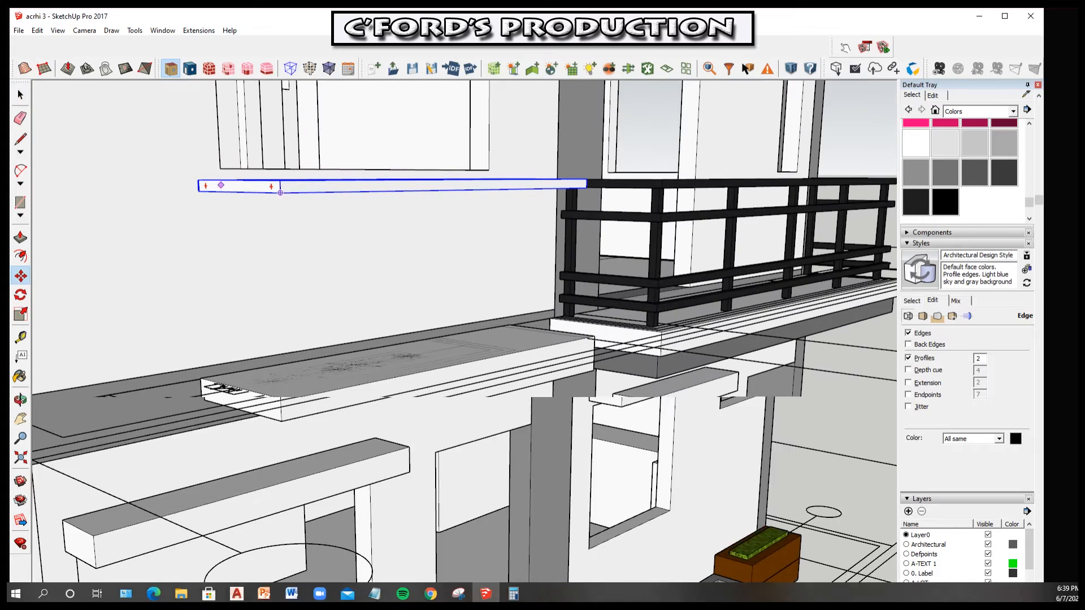
key(m)
middle_drag(523, 207, 478, 198)
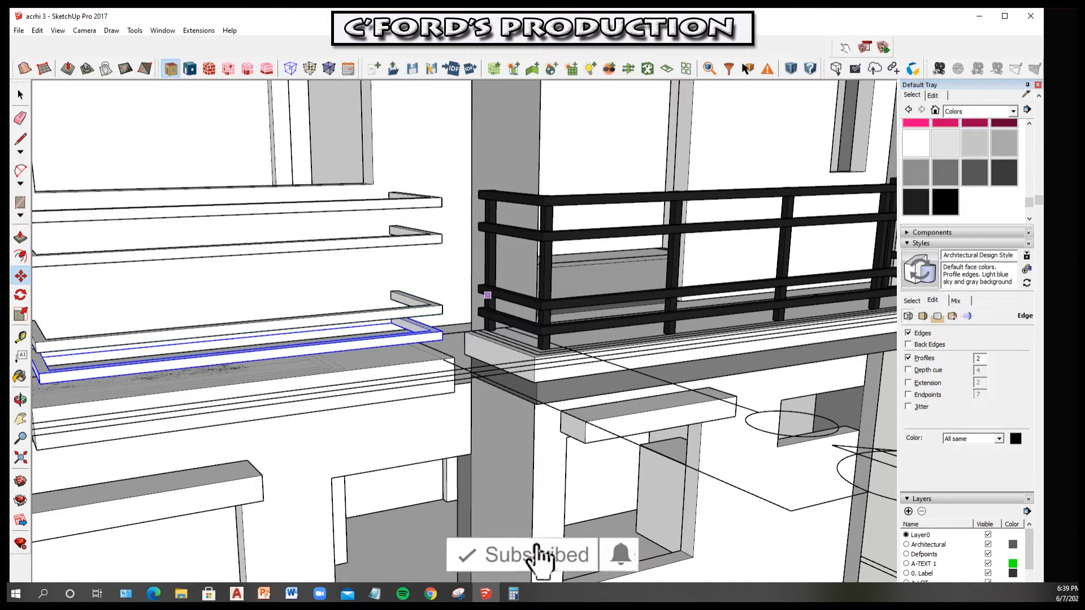
key(space)
scroll(488, 295, down, 2)
middle_drag(487, 295, 528, 285)
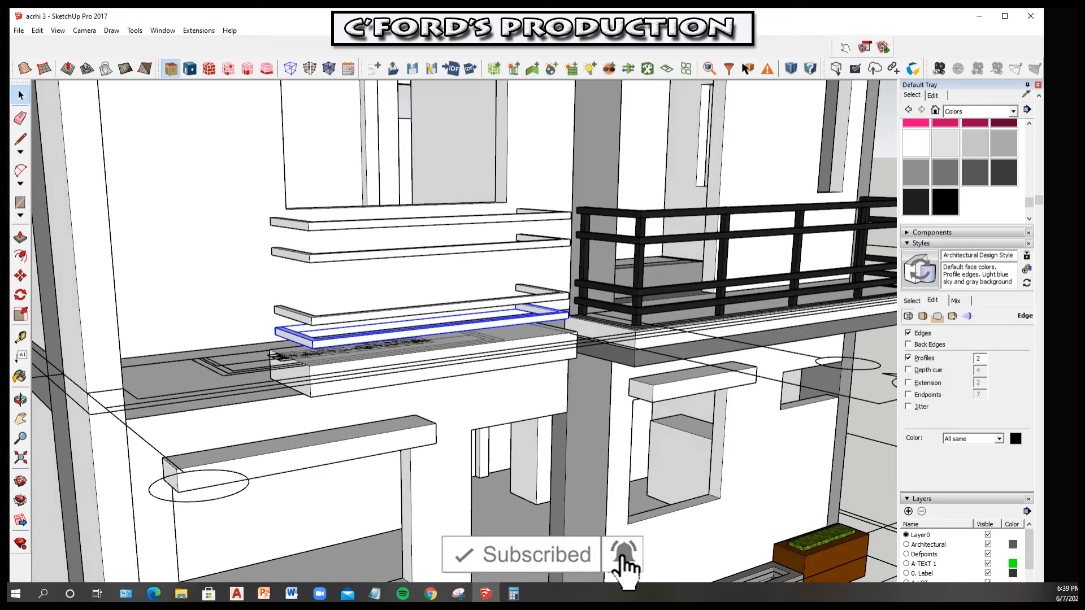
Paint the U-shaped rails above the ledge in the same black as the finished balcony railing
click(429, 307)
click(429, 332)
mouse_move(429, 333)
middle_down()
mouse_move(526, 333)
mouse_move(431, 350)
mouse_move(389, 302)
mouse_move(424, 269)
mouse_move(435, 229)
mouse_move(418, 316)
mouse_move(390, 266)
mouse_move(415, 226)
mouse_move(333, 235)
mouse_move(339, 192)
mouse_move(373, 282)
mouse_move(376, 272)
middle_up()
key(space)
Copy the finished balcony's wall-side post to the new railing's wall end farthest from that balcony
scroll(431, 353, down, 2)
scroll(418, 316, down, 2)
scroll(339, 192, up, 6)
scroll(395, 282, up, 2)
click(376, 271)
scroll(378, 380, up, 2)
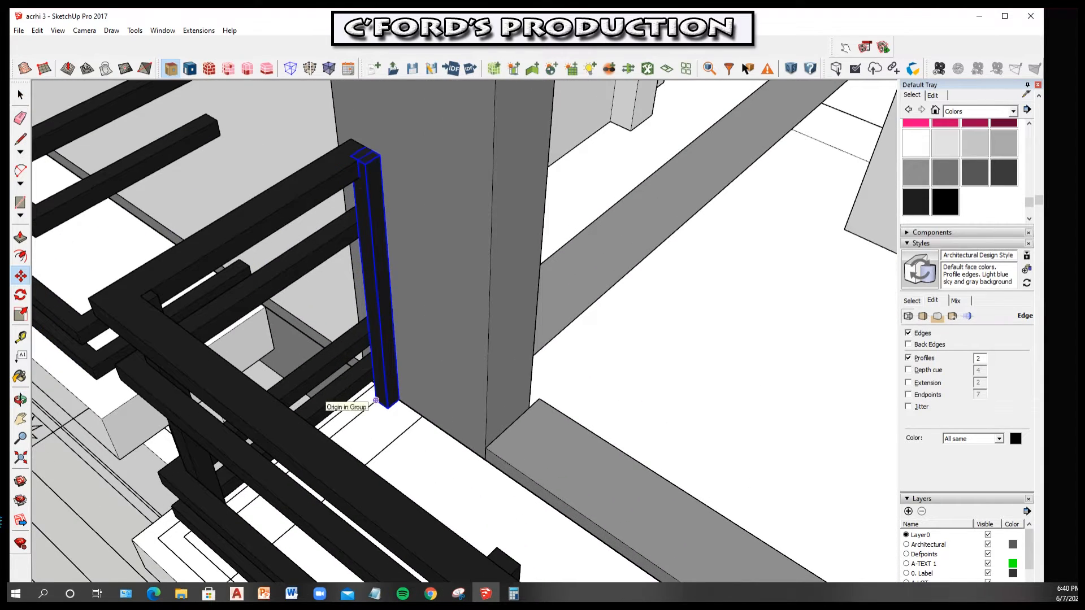
shift+middle_drag(361, 144, 536, 312)
key(space)
key(m)
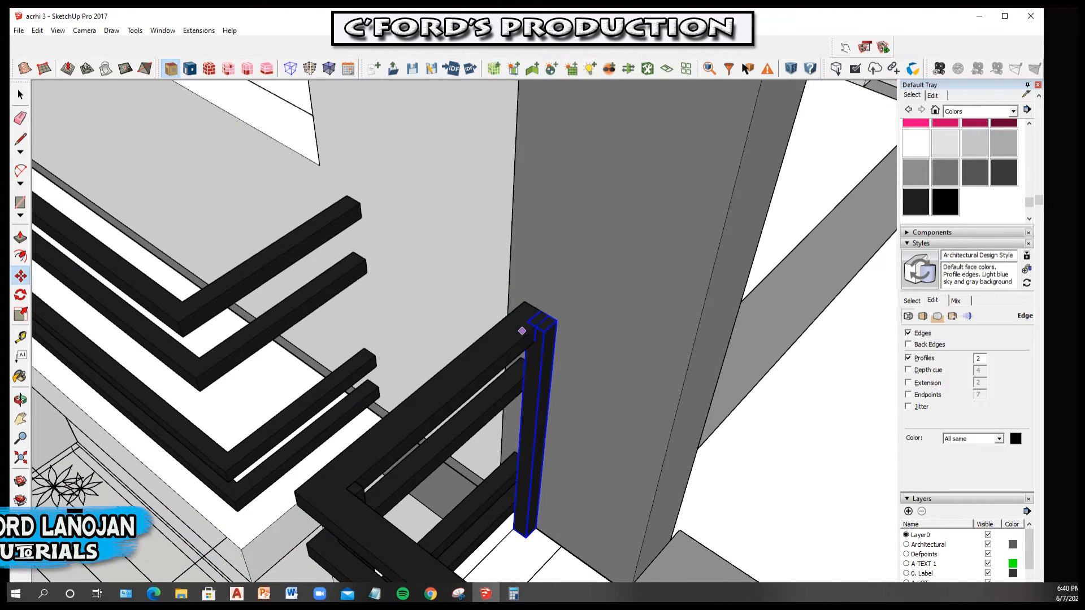
scroll(558, 310, up, 2)
scroll(557, 309, down, 1)
shift+middle_drag(558, 309, 892, 511)
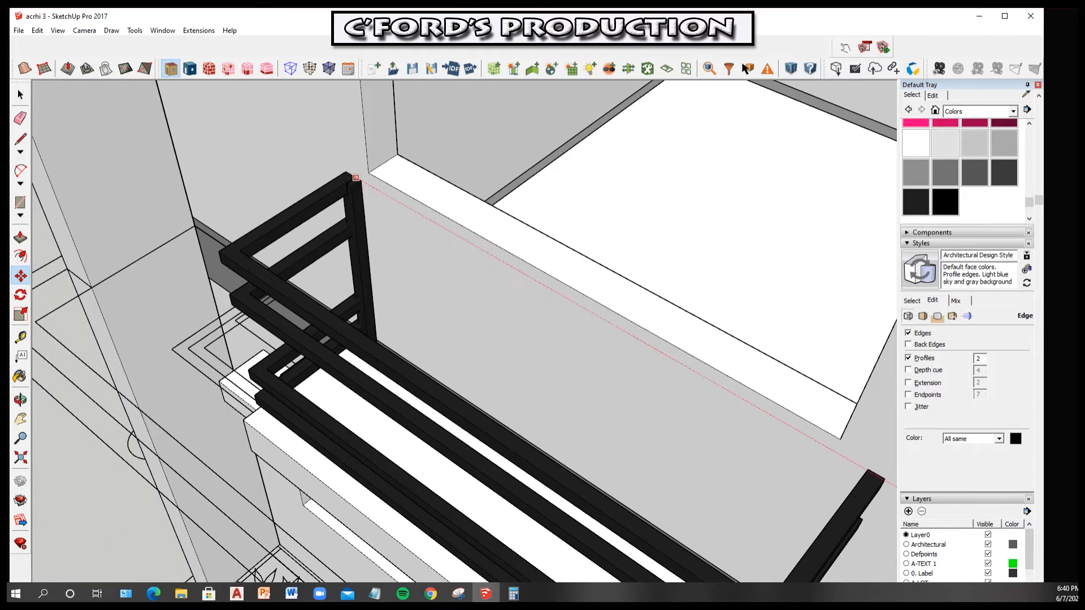
middle_drag(344, 240, 400, 220)
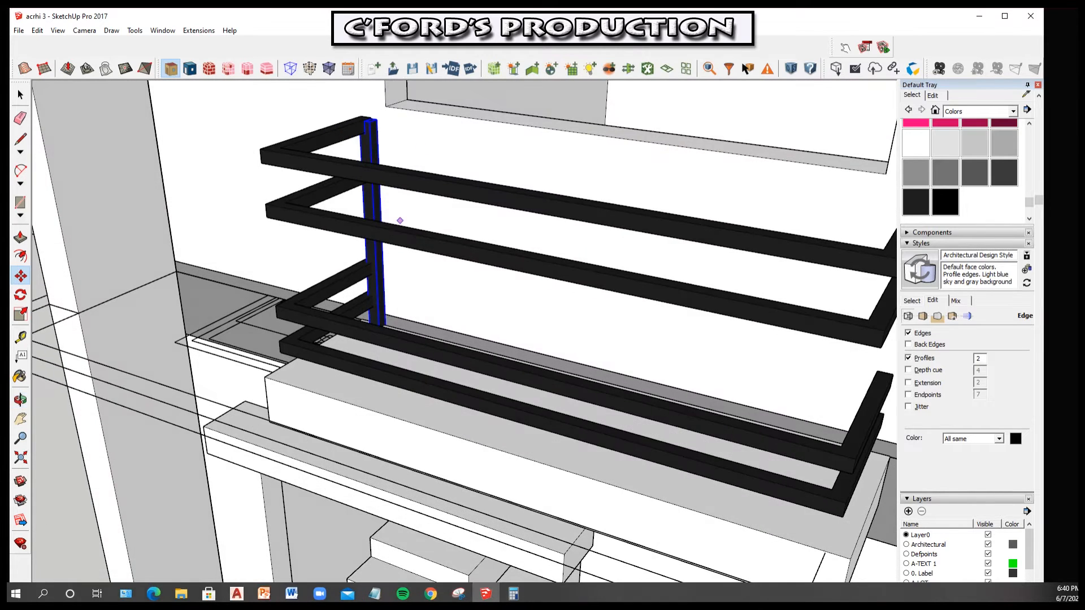
Shift the copied wall-side post so it sits flush against the inner side of the return rails
scroll(376, 267, up, 5)
middle_drag(365, 271, 403, 277)
scroll(403, 277, up, 3)
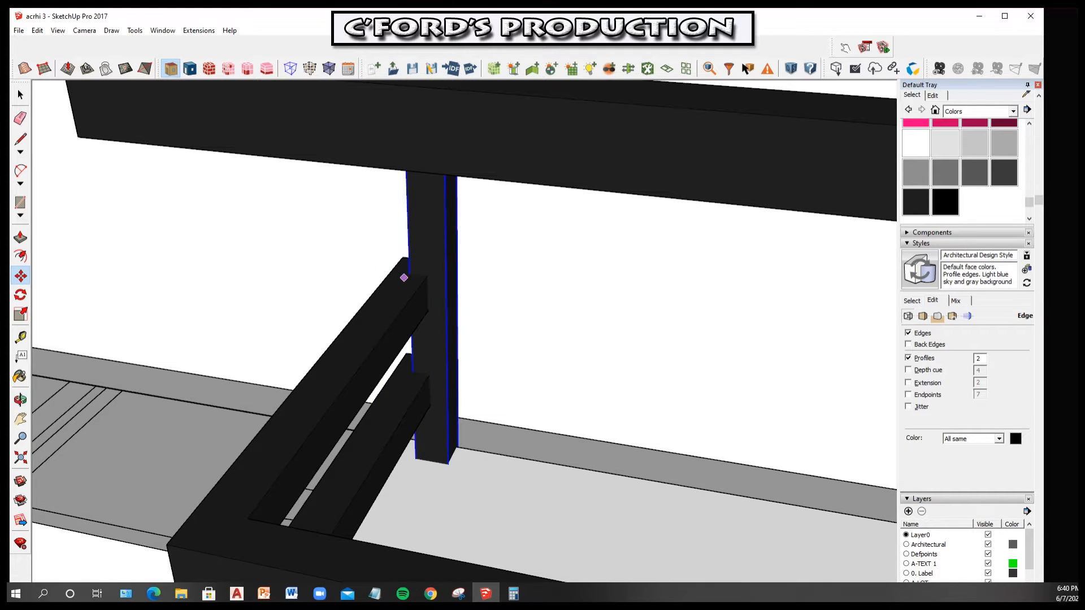
drag(409, 273, 426, 277)
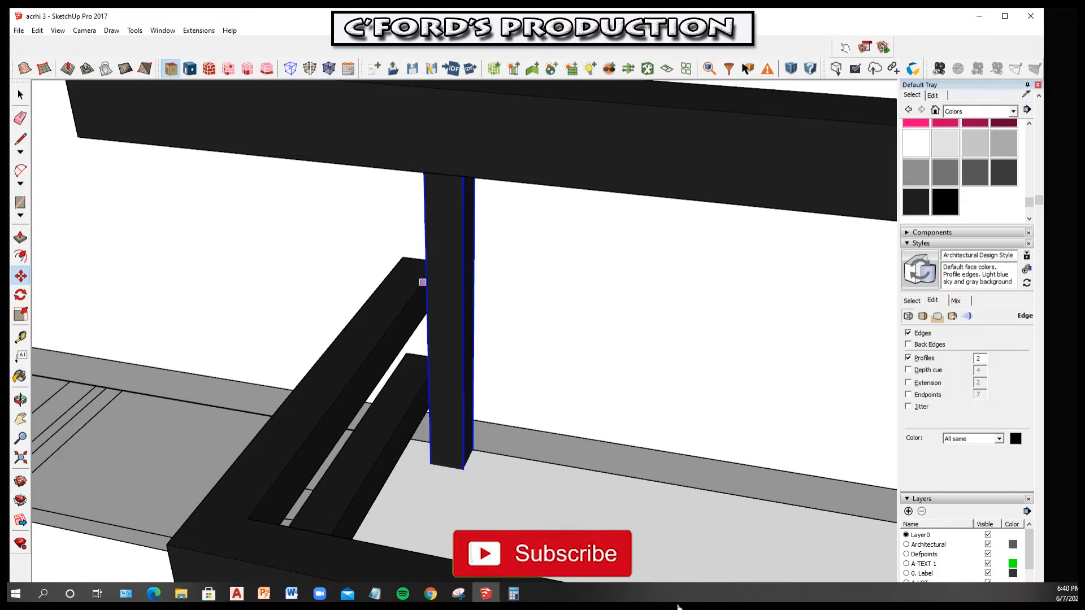
click(426, 277)
Copy the wall-side post to the inside of the front corner at the same end of the new railing
key(ctrl)
scroll(383, 362, down, 2)
shift+middle_drag(380, 384, 397, 320)
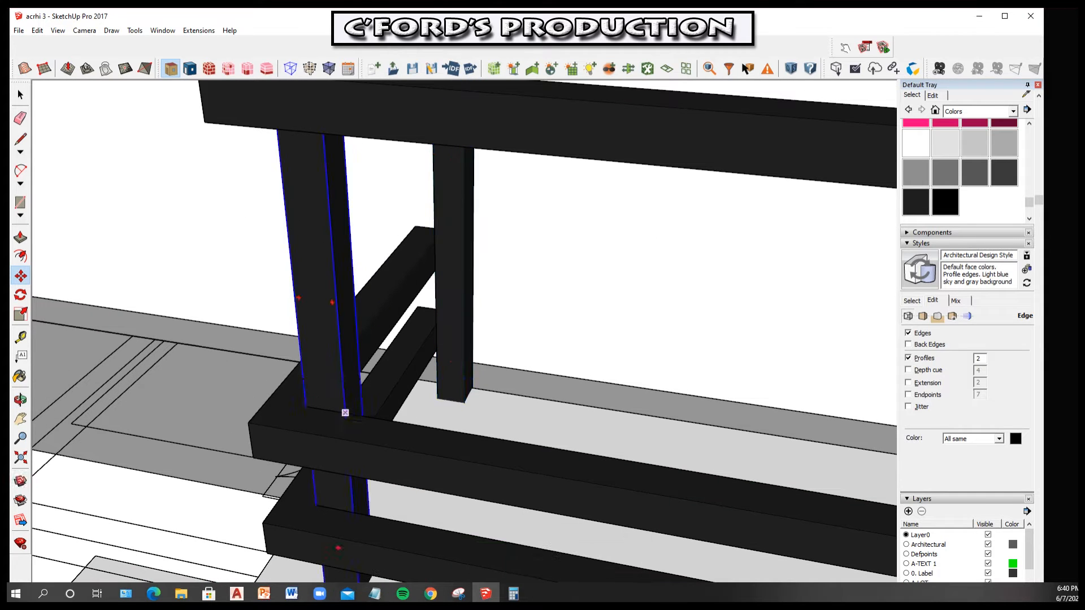
Copy the post to the front corner and the wall end of the new railing nearest the finished balcony
scroll(429, 418, down, 2)
shift+middle_drag(429, 418, 150, 367)
scroll(150, 367, down, 2)
scroll(208, 367, down, 2)
shift+middle_drag(524, 434, 412, 387)
scroll(408, 389, up, 1)
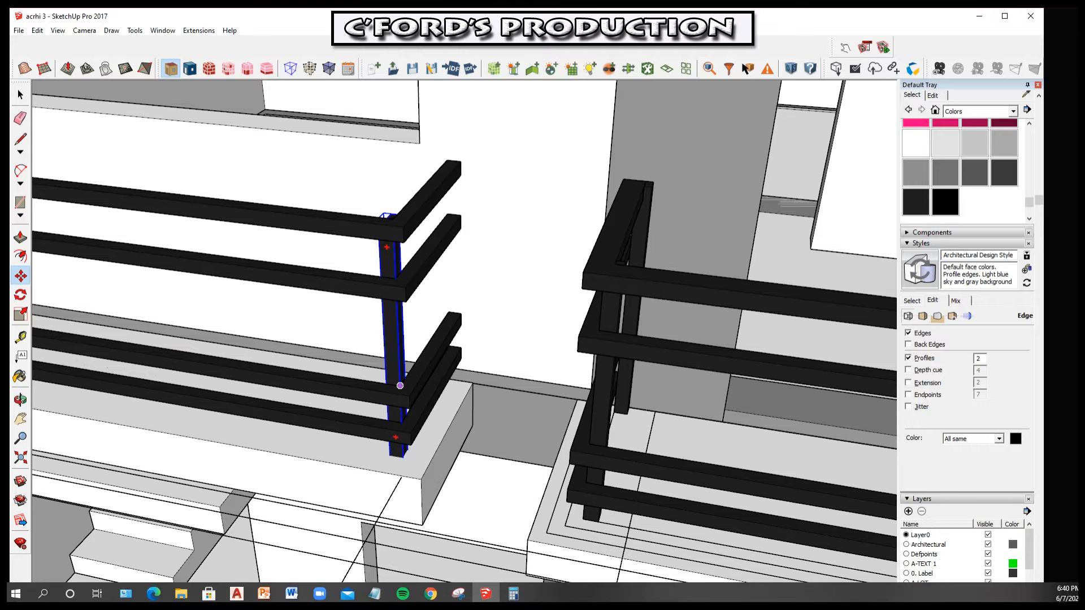
scroll(399, 385, down, 1)
scroll(392, 385, up, 2)
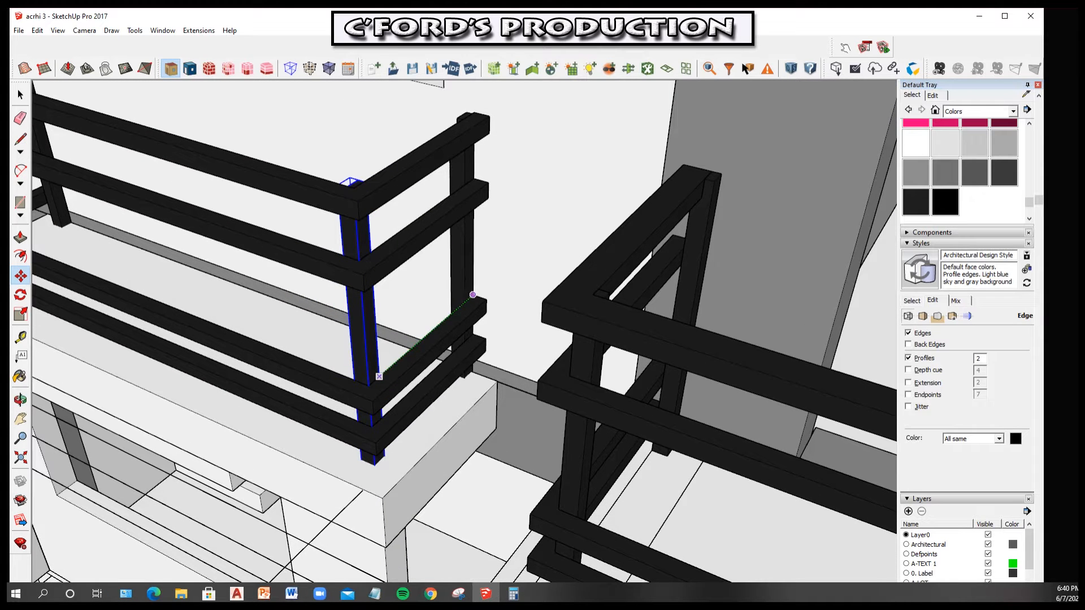
key(space)
Extrude the notched top face of the wall-side post nearest the finished balcony flush with its higher part
middle_drag(317, 226, 424, 175)
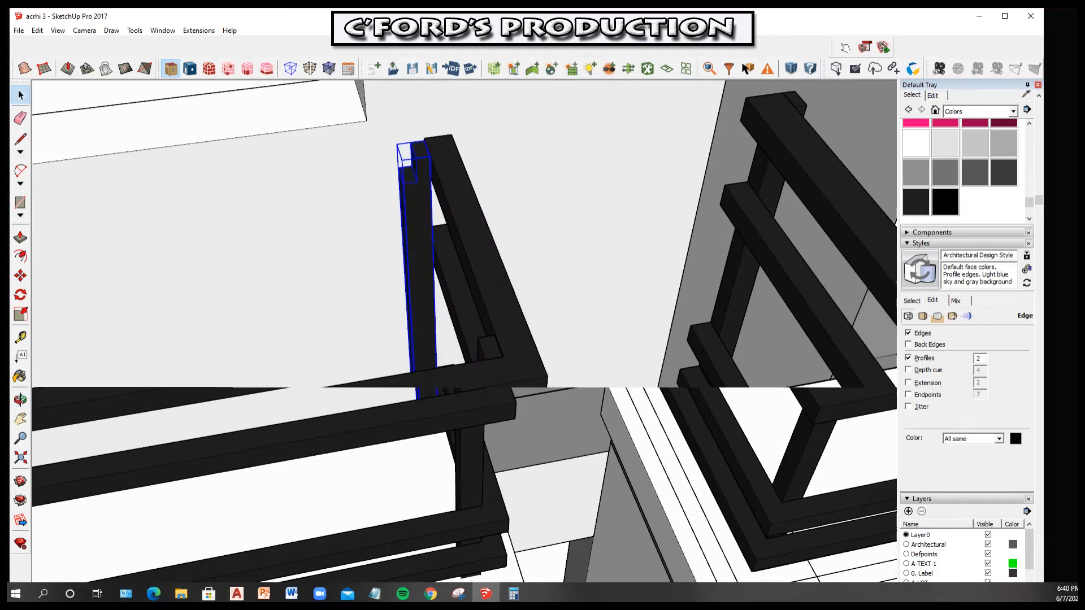
scroll(424, 175, up, 1)
double_click(420, 175)
scroll(427, 160, up, 2)
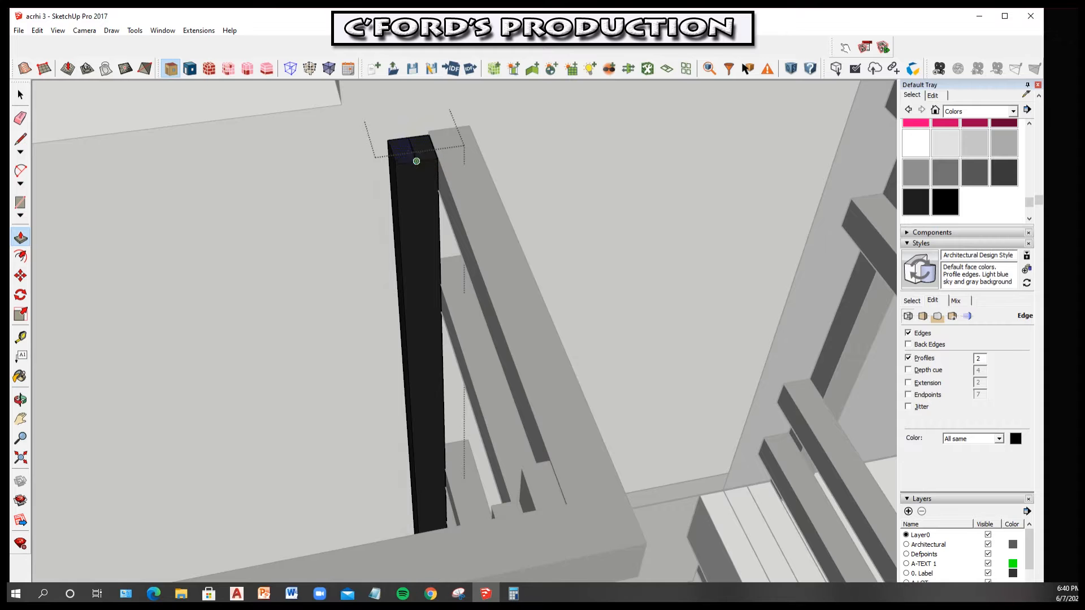
scroll(404, 195, down, 3)
scroll(471, 296, up, 1)
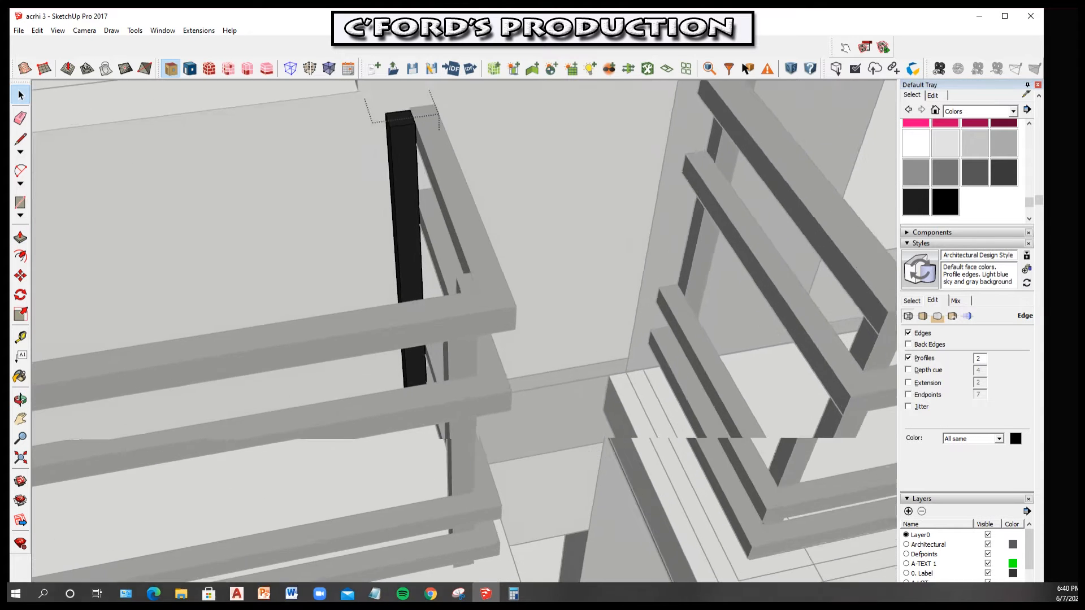
Close the notch in the top of the front-corner post nearest the finished balcony with Push/Pull
triple_click(460, 356)
mouse_move(464, 282)
middle_down()
mouse_move(491, 384)
mouse_move(491, 342)
mouse_move(479, 328)
mouse_move(483, 411)
mouse_move(565, 373)
middle_up()
scroll(606, 357, up, 3)
key(p)
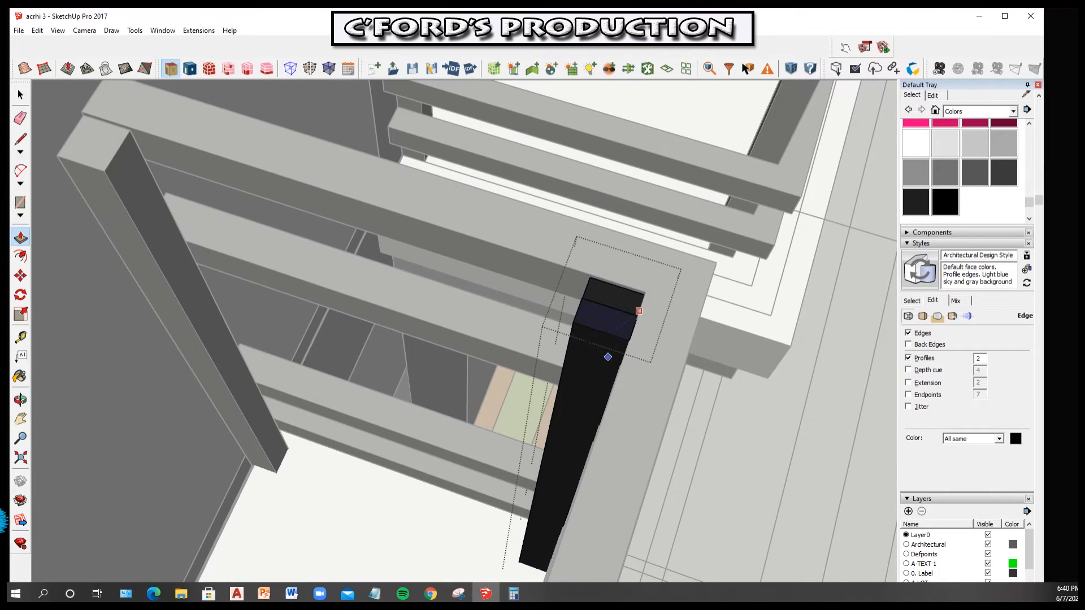
scroll(463, 330, down, 5)
key(Escape)
Extrude the top face of the front-corner post at the end farthest from the finished balcony
mouse_move(463, 331)
middle_down()
mouse_move(509, 305)
mouse_move(531, 238)
mouse_move(531, 158)
mouse_move(469, 198)
mouse_move(497, 193)
mouse_move(492, 254)
middle_up()
scroll(469, 198, up, 4)
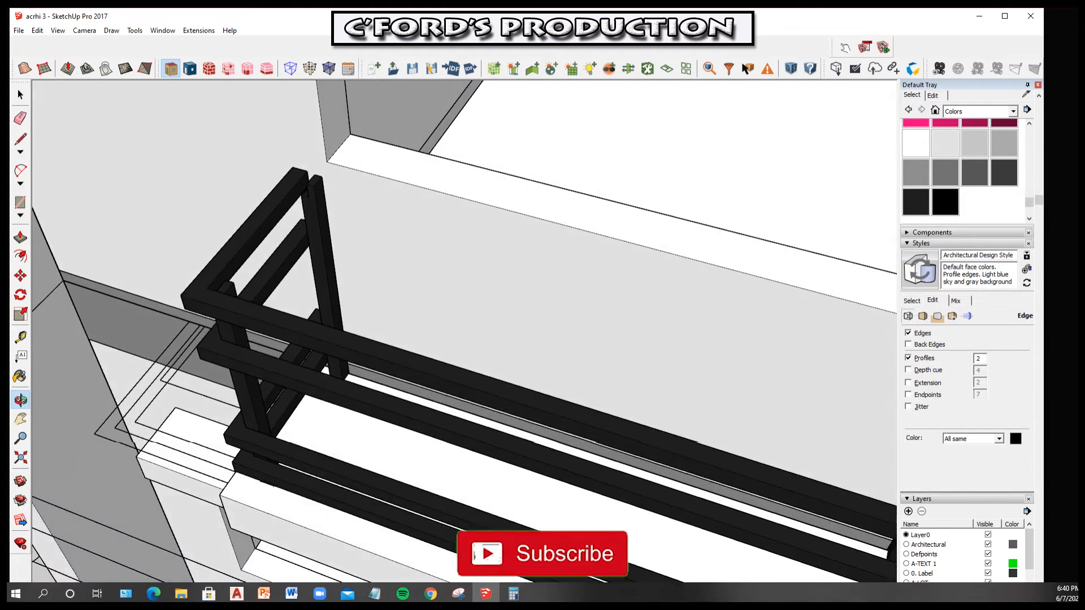
scroll(283, 294, up, 4)
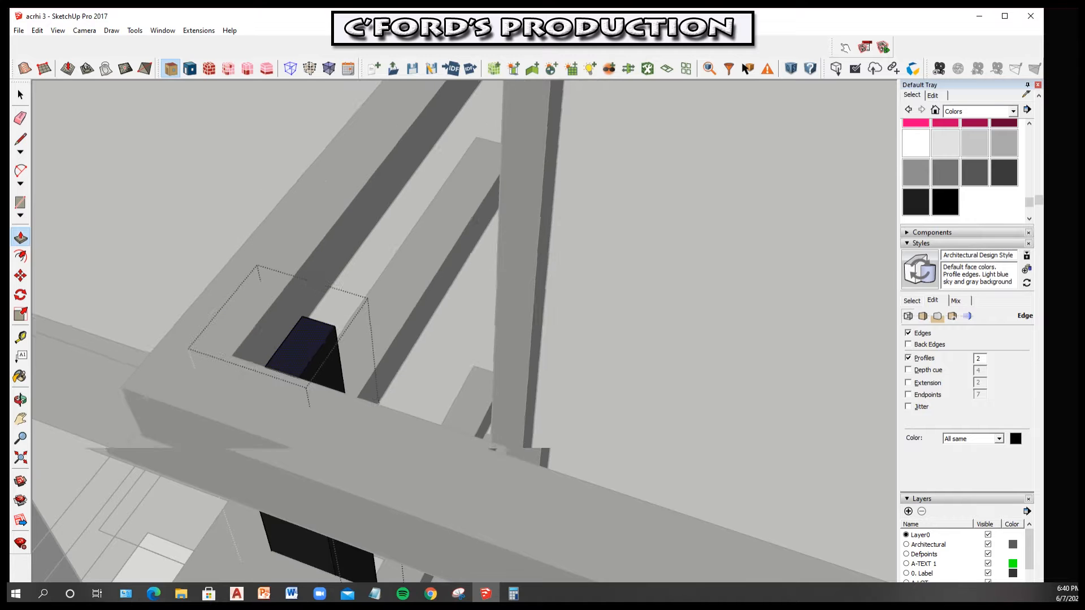
scroll(327, 303, down, 3)
middle_drag(328, 302, 376, 161)
key(space)
key(Escape)
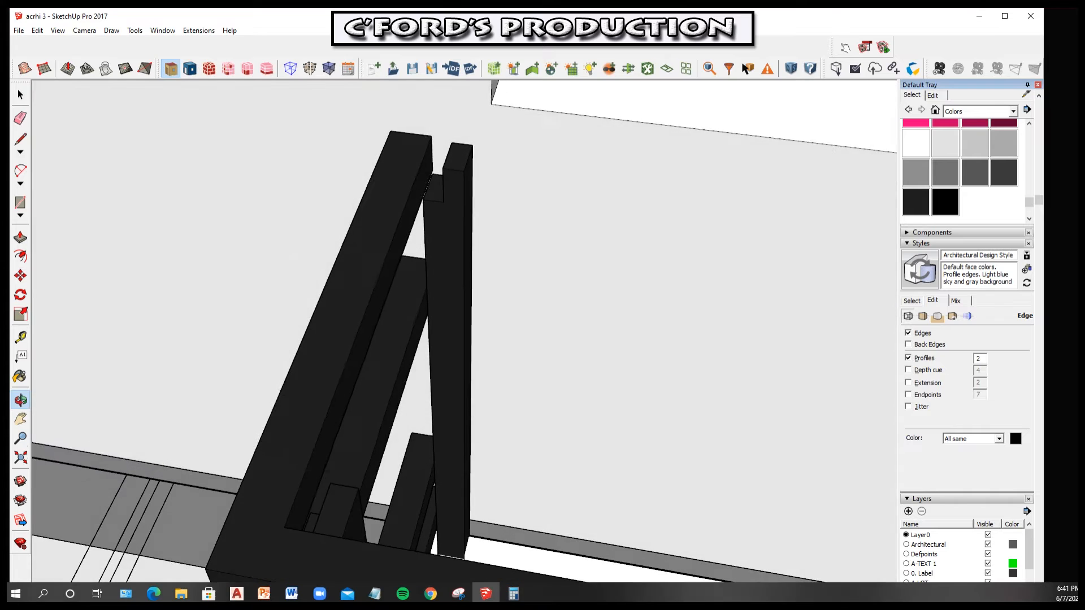
Raise the notched top face of the wall-side post farthest from the finished balcony with Push/Pull
scroll(431, 192, up, 3)
triple_click(438, 192)
key(p)
click(436, 180)
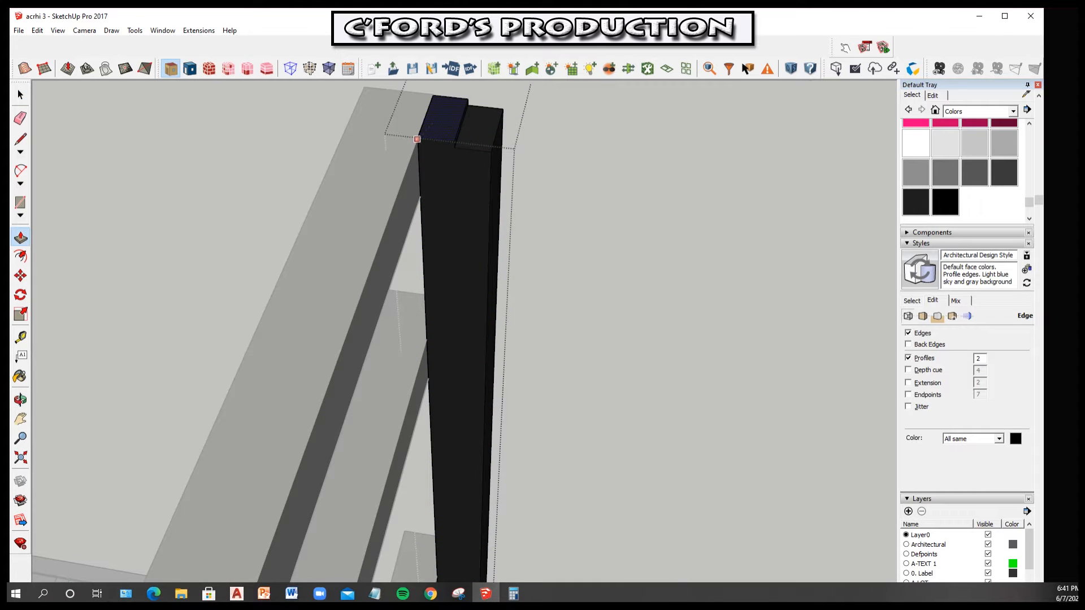
Level the two top faces of the front-corner post beside it with Push/Pull
scroll(418, 241, down, 3)
middle_drag(418, 242, 541, 211)
key(p)
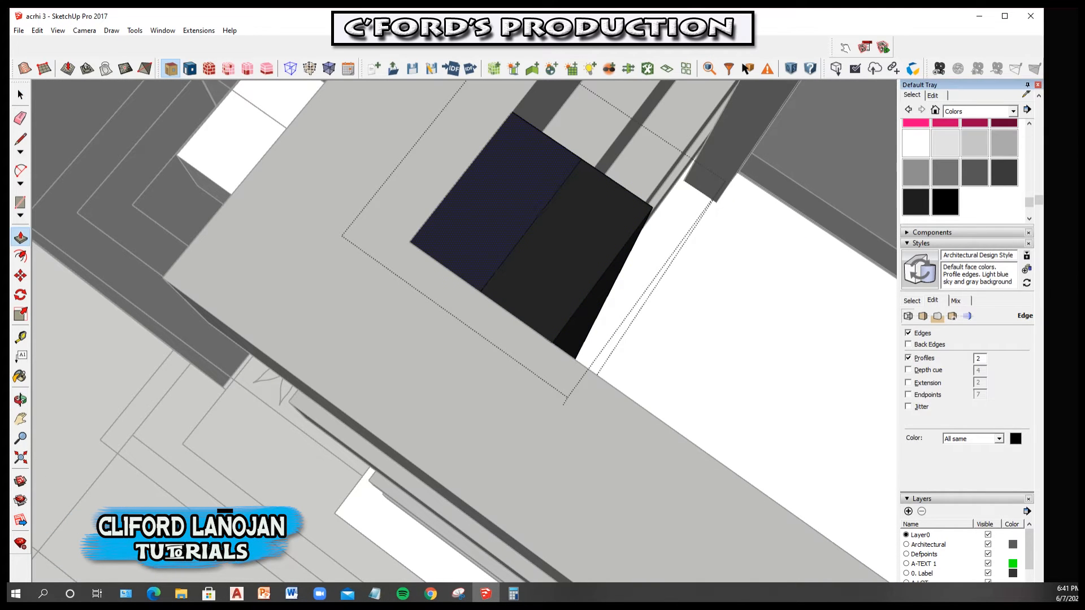
Examine the new ledge railing and the whole house facade from several sides
scroll(533, 216, down, 5)
middle_drag(533, 216, 237, 254)
scroll(339, 359, down, 3)
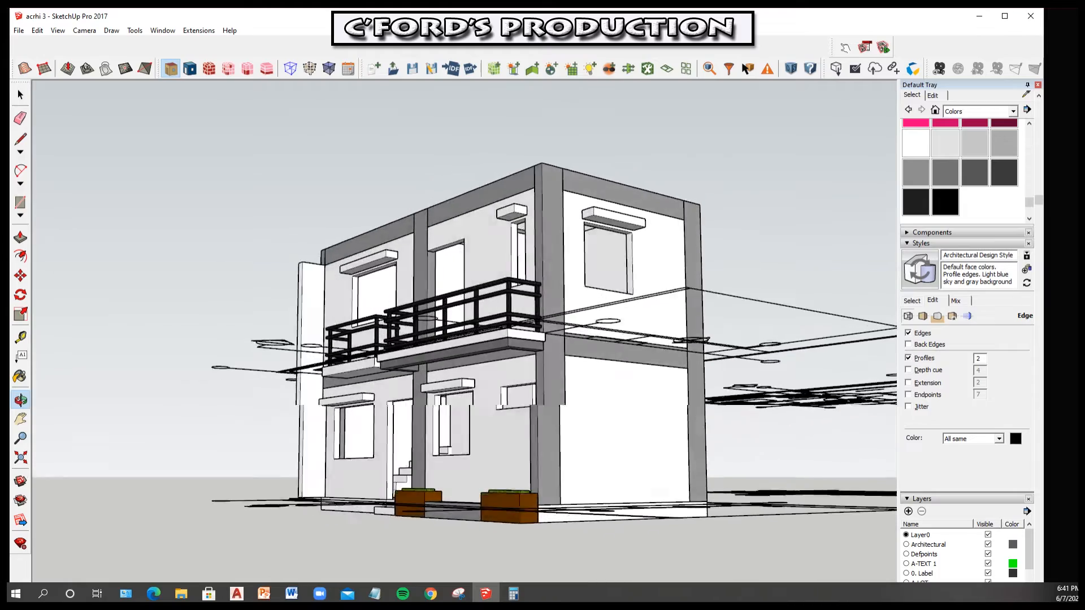
middle_drag(237, 255, 395, 237)
middle_drag(508, 271, 294, 367)
middle_drag(508, 367, 265, 316)
scroll(174, 329, up, 3)
middle_drag(610, 311, 123, 203)
scroll(454, 280, up, 2)
scroll(449, 287, down, 5)
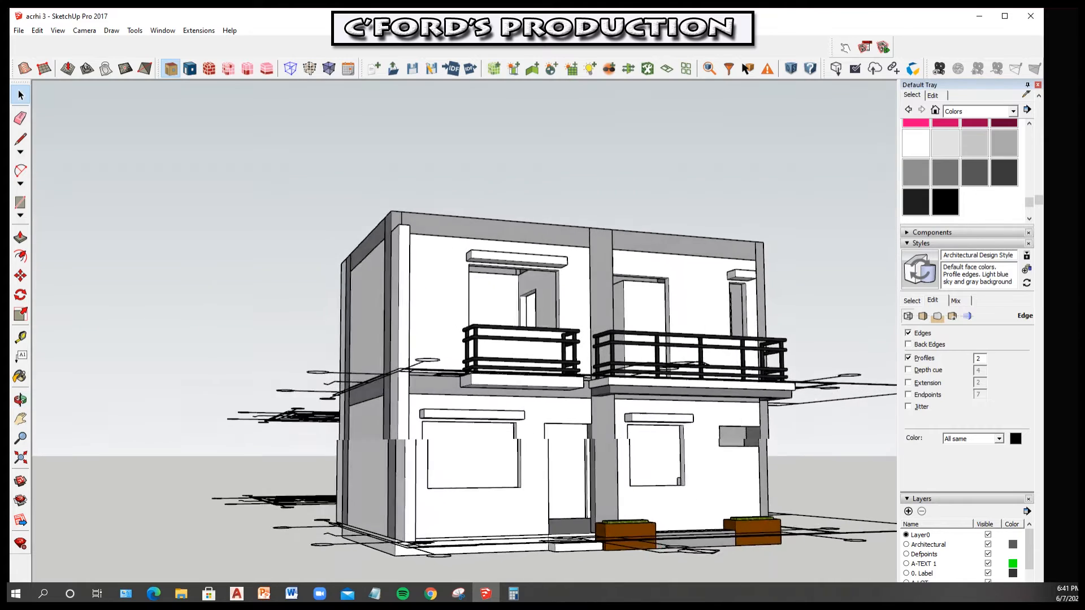
Draw a rectangle covering the ground-floor window opening in front of the stairs
key(F2)
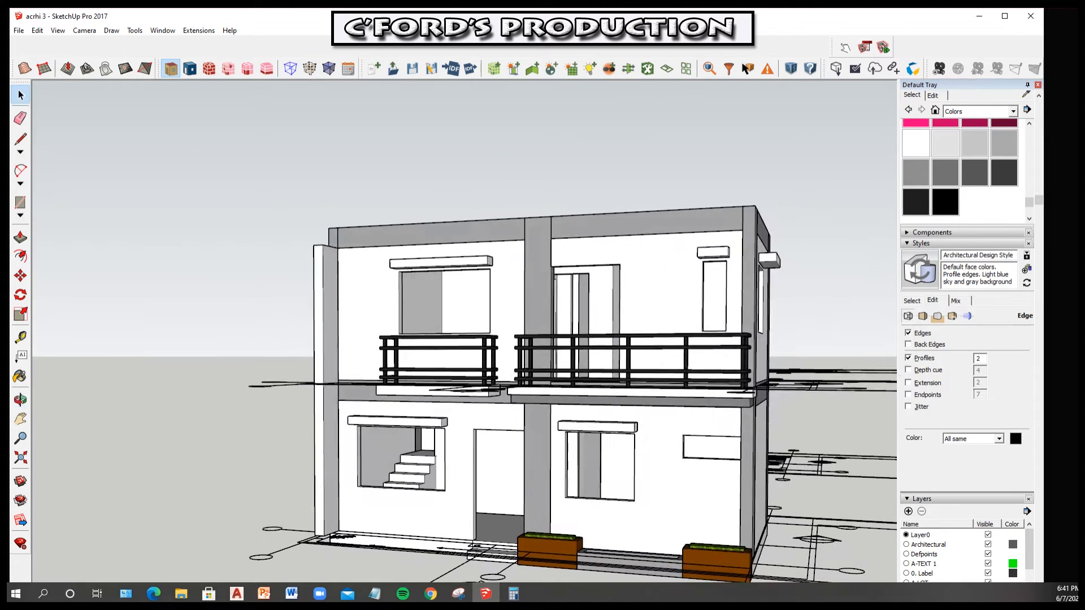
middle_drag(565, 404, 565, 396)
scroll(571, 398, up, 3)
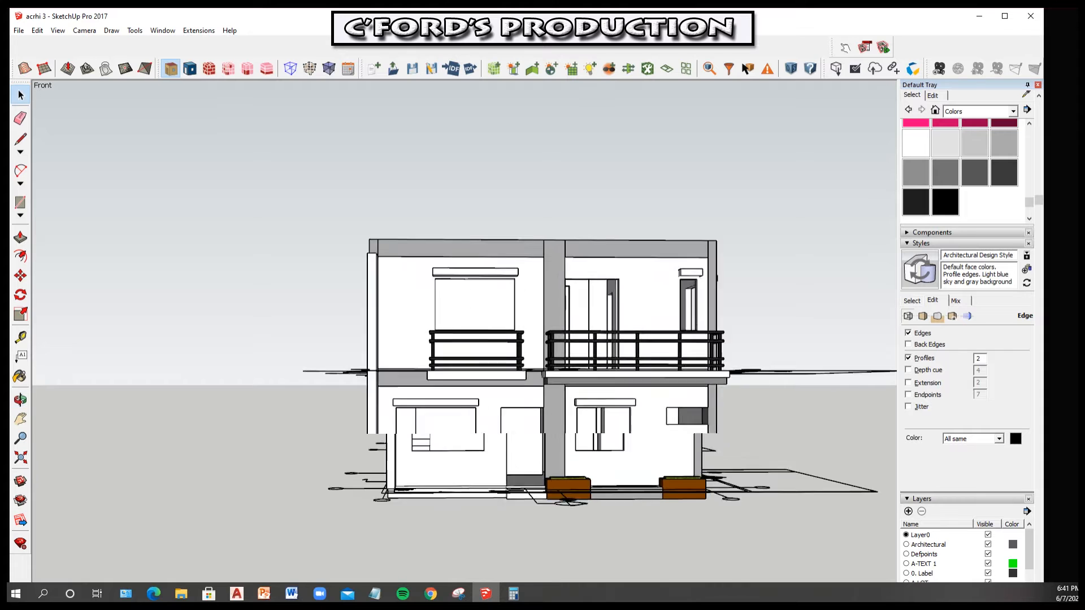
middle_drag(525, 429, 508, 384)
scroll(475, 469, up, 2)
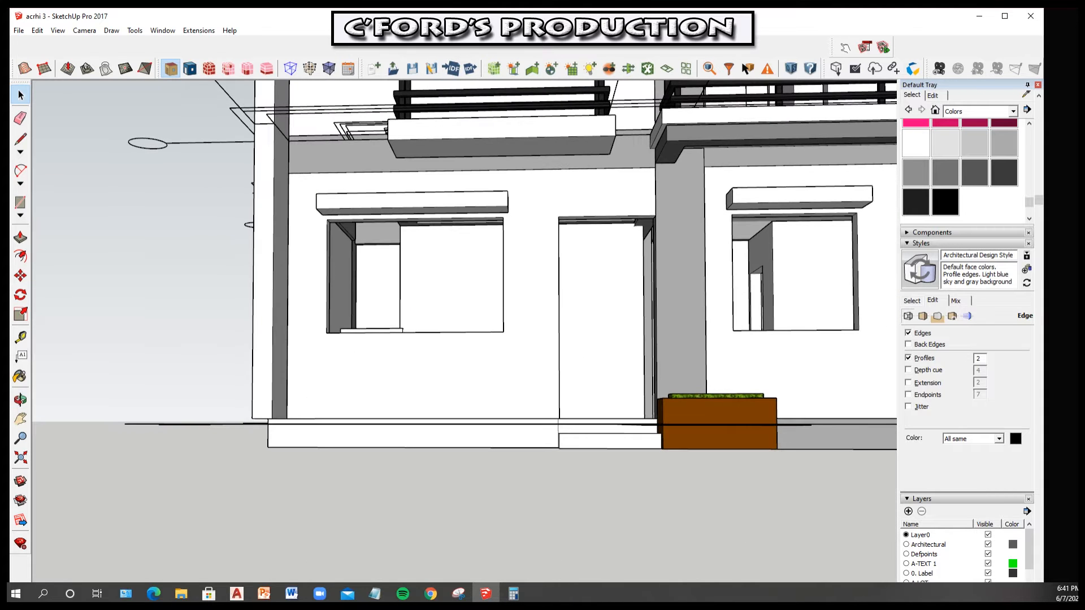
scroll(424, 302, up, 3)
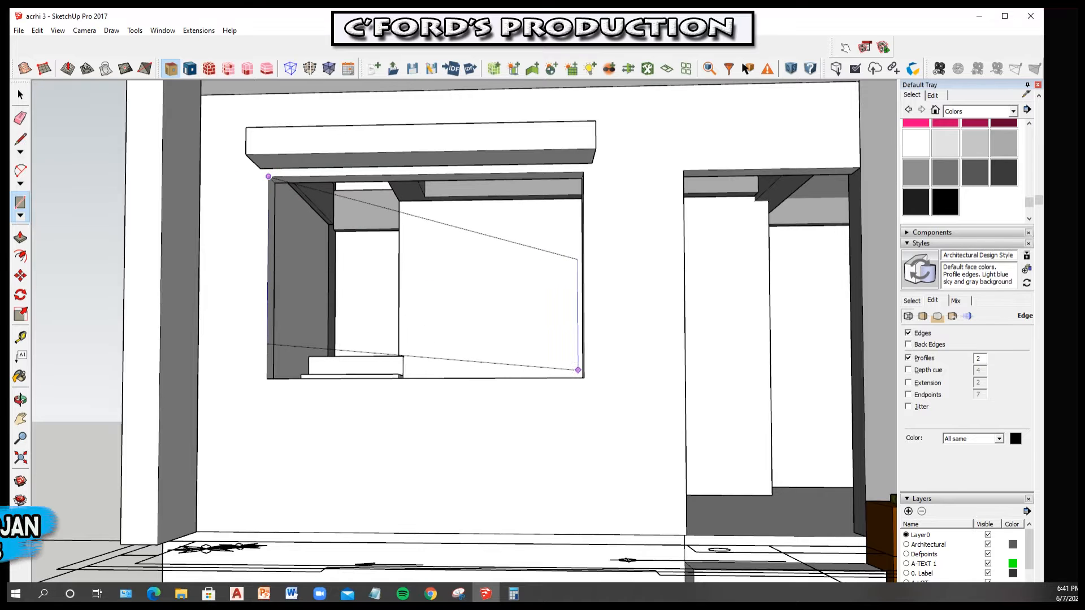
click(583, 376)
Make the window rectangle and its edges a group and open that group for editing
key(space)
double_click(442, 291)
right_click(441, 291)
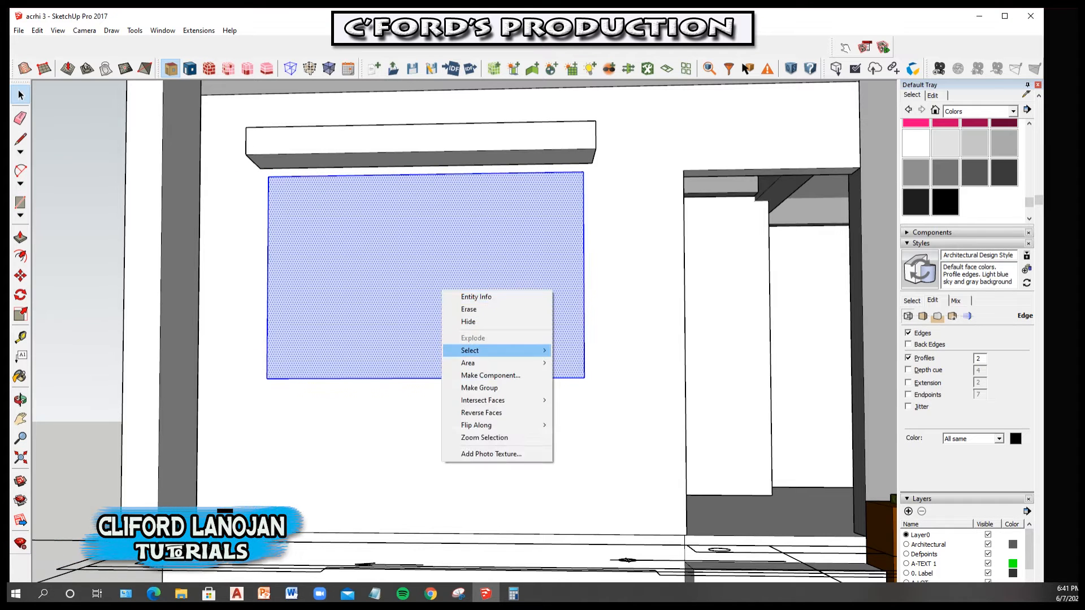
click(479, 388)
double_click(434, 187)
Offset the rectangle's edges inward to form a frame border and delete the inner face
key(f)
click(434, 174)
key(Return)
middle_drag(438, 174, 334, 161)
key(space)
scroll(230, 225, up, 3)
scroll(230, 225, up, 2)
click(396, 226)
key(Delete)
Extrude the border face with Push/Pull to give the window frame thickness and close the group
click(339, 226)
scroll(351, 189, up, 1)
key(p)
click(344, 176)
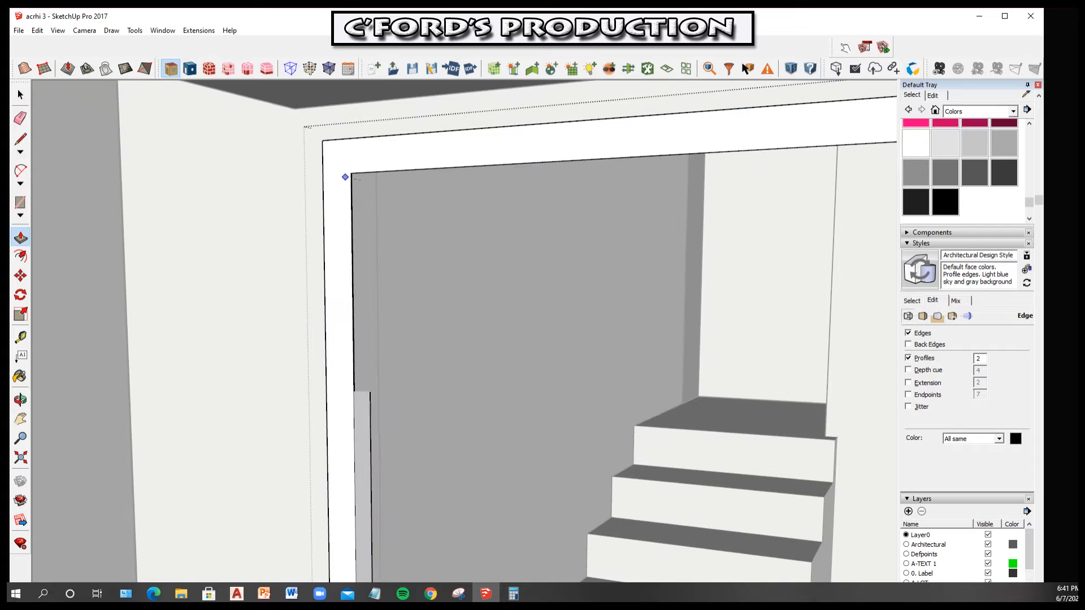
scroll(407, 219, down, 2)
key(space)
key(Escape)
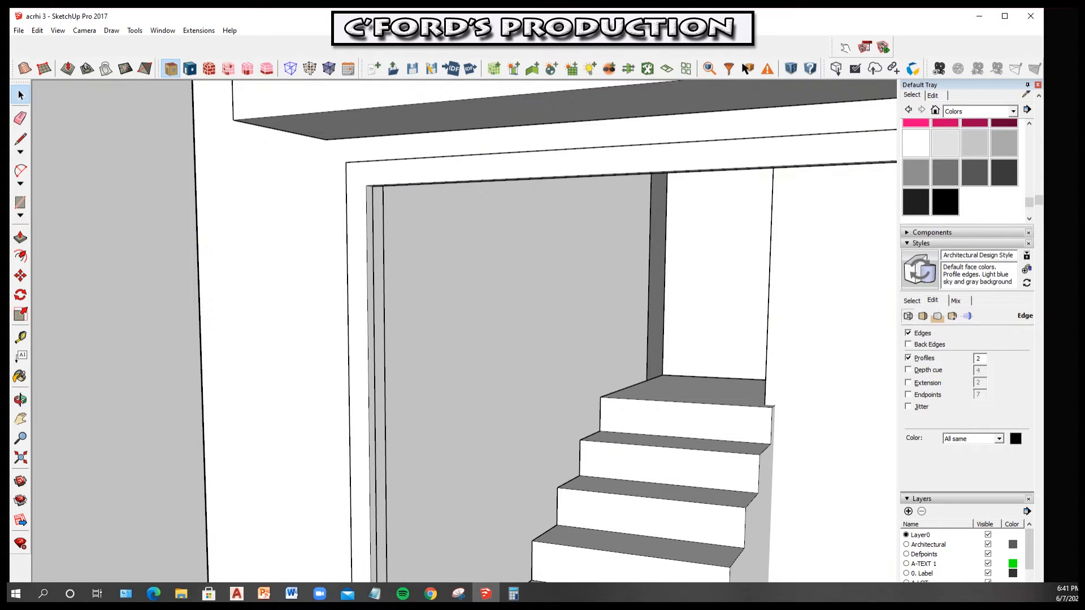
Paint the window frame group with the near-black colour
key(b)
click(360, 219)
key(space)
Move the black frame group inward so it sits recessed in the window opening
scroll(359, 218, down, 4)
scroll(359, 226, up, 2)
mouse_move(359, 226)
middle_down()
mouse_move(355, 187)
mouse_move(372, 226)
middle_up()
click(356, 186)
key(m)
scroll(353, 388, up, 2)
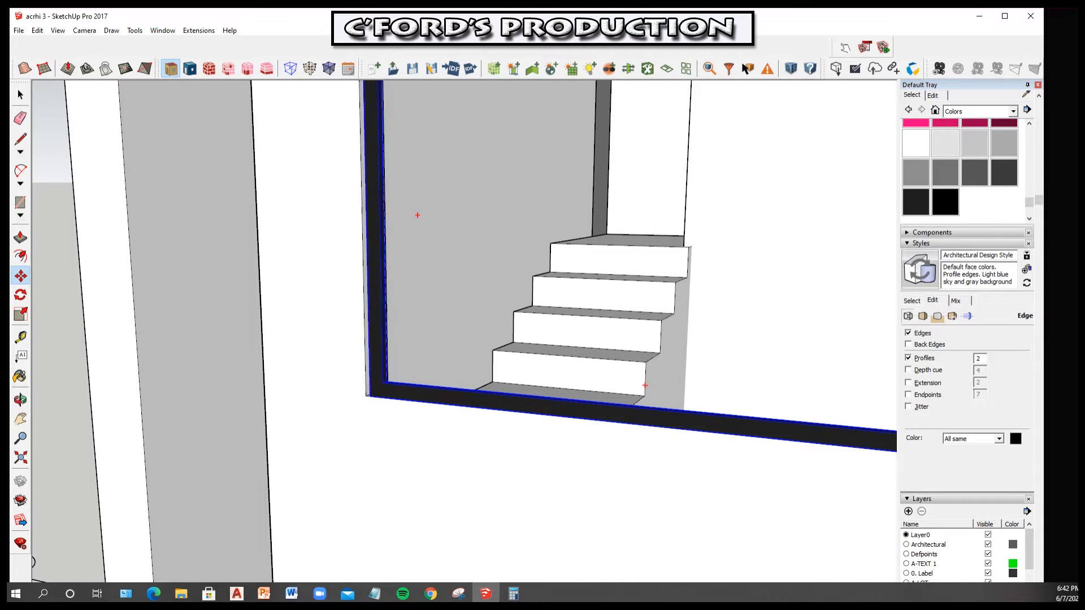
scroll(363, 396, up, 1)
middle_drag(363, 396, 254, 350)
key(space)
scroll(390, 398, down, 3)
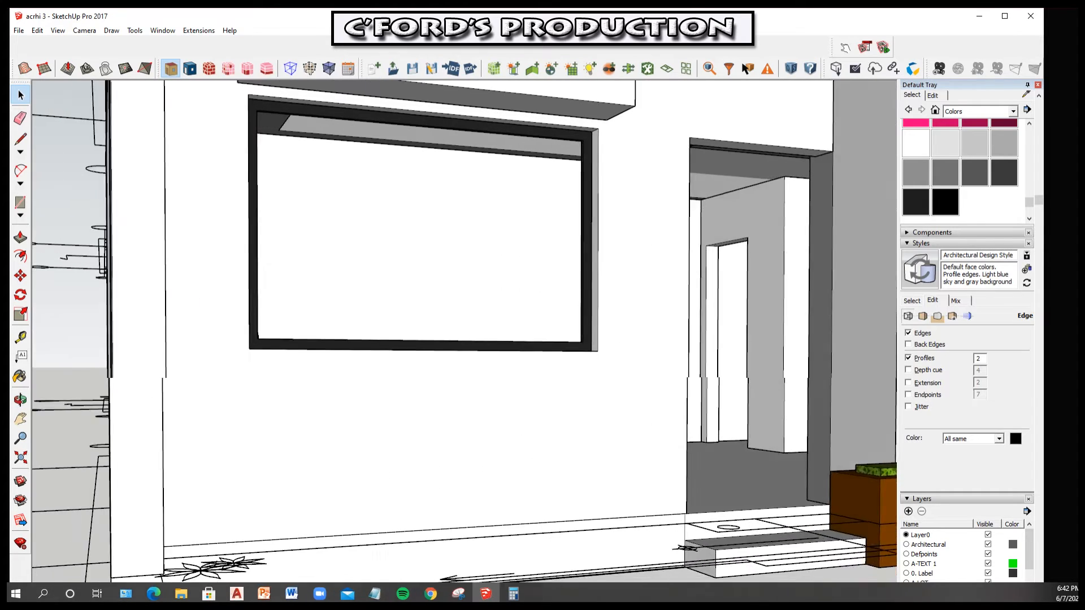
Open the recessed window frame group for editing
scroll(585, 158, up, 3)
scroll(407, 243, down, 5)
middle_drag(418, 260, 337, 275)
shift+middle_drag(336, 276, 455, 276)
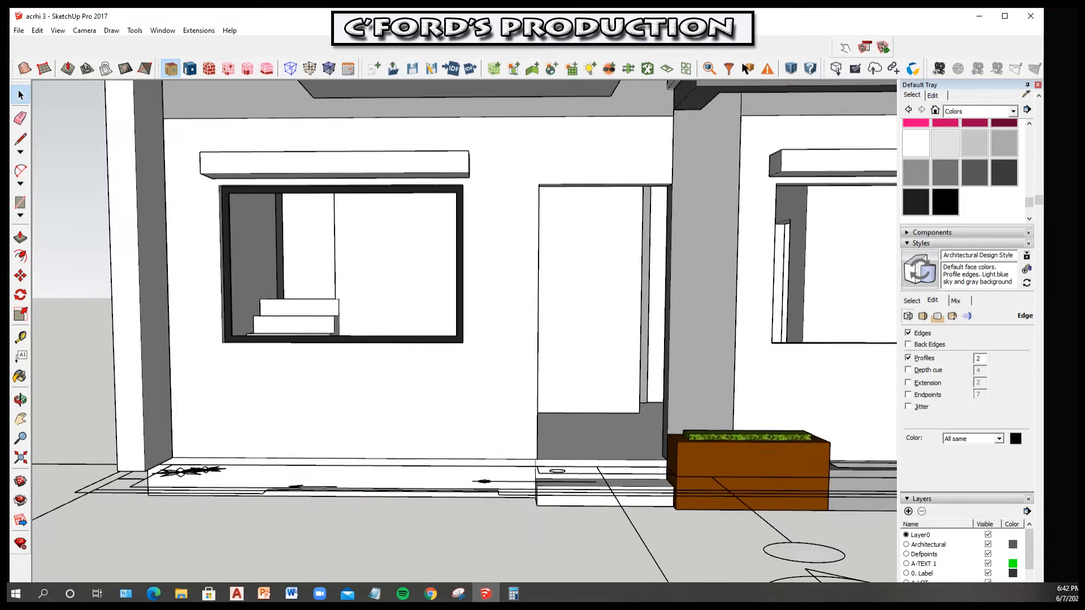
scroll(256, 214, up, 3)
middle_drag(256, 214, 277, 198)
middle_drag(621, 198, 720, 161)
triple_click(724, 161)
key(p)
scroll(712, 153, up, 2)
key(space)
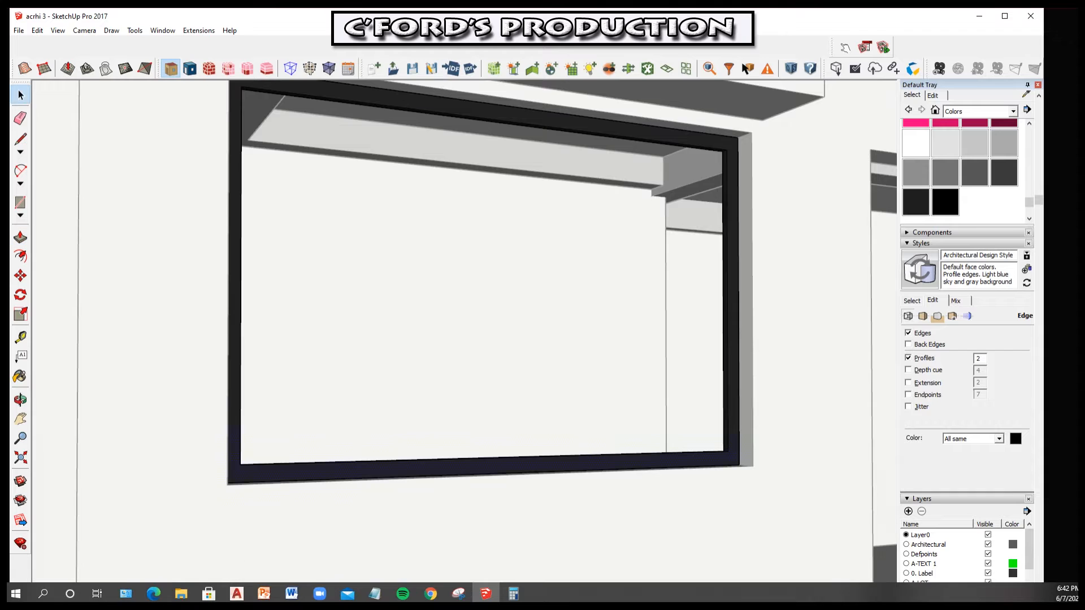
Measure the window frame's width with the Tape Measure
scroll(407, 271, down, 5)
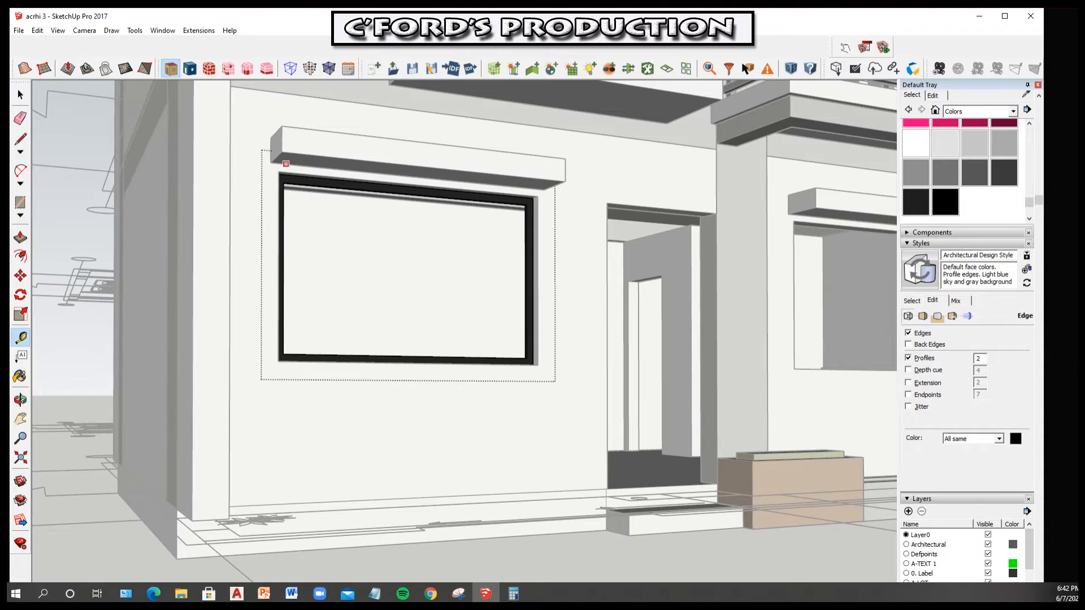
mouse_move(284, 175)
middle_down()
mouse_move(297, 198)
mouse_move(208, 177)
middle_up()
scroll(213, 175, up, 3)
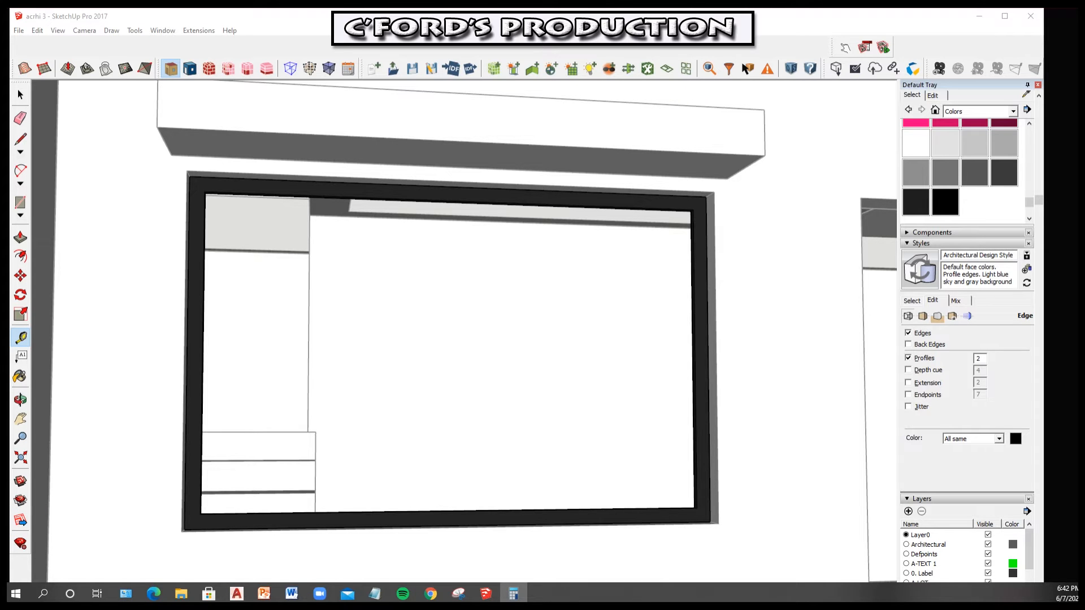
middle_drag(314, 276, 339, 259)
key(space)
Draw a line along the frame's top edge from its outer corner to mark about one third of the width
key(l)
scroll(156, 198, up, 3)
scroll(145, 202, up, 1)
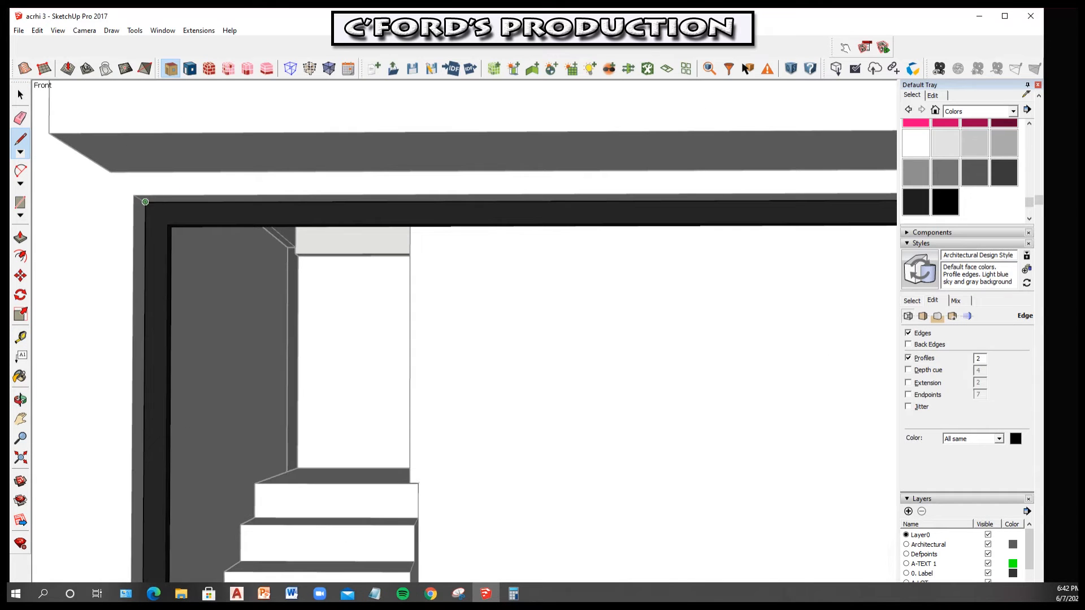
middle_drag(196, 202, 305, 220)
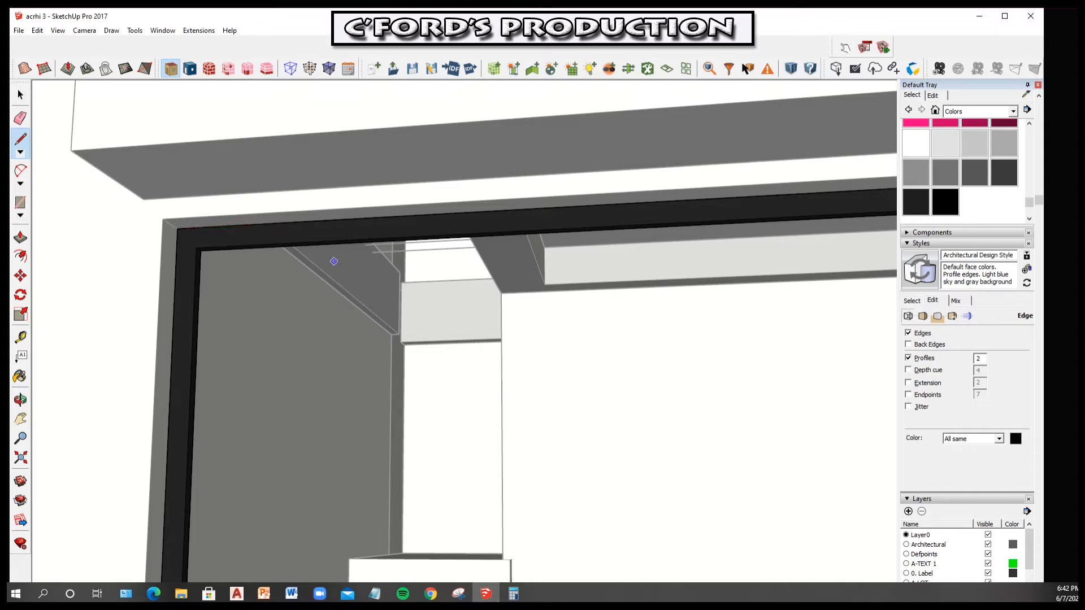
scroll(562, 264, down, 2)
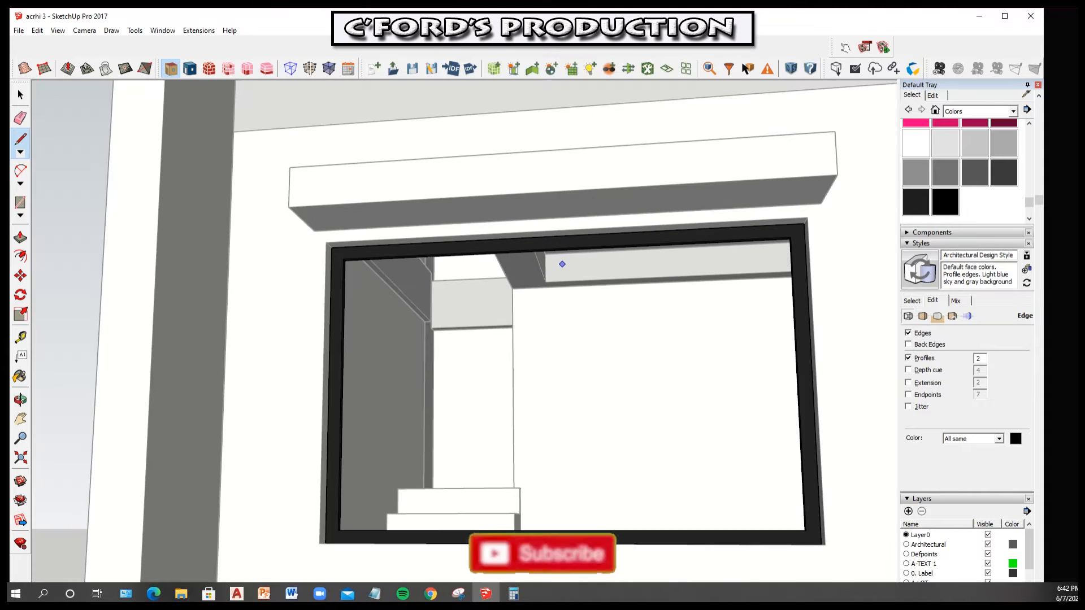
shift+middle_drag(562, 263, 511, 202)
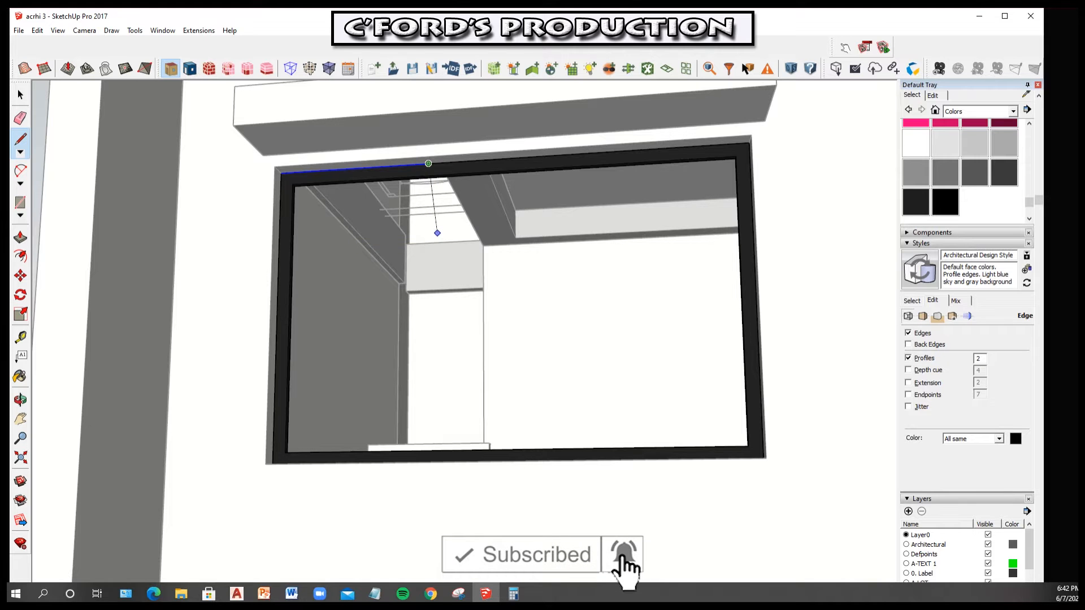
key(space)
Extend the door-side stile's inner face across the opening with Push/Pull, up to the one-third mark
middle_drag(427, 233, 576, 209)
key(ctrl+a)
key(p)
click(838, 316)
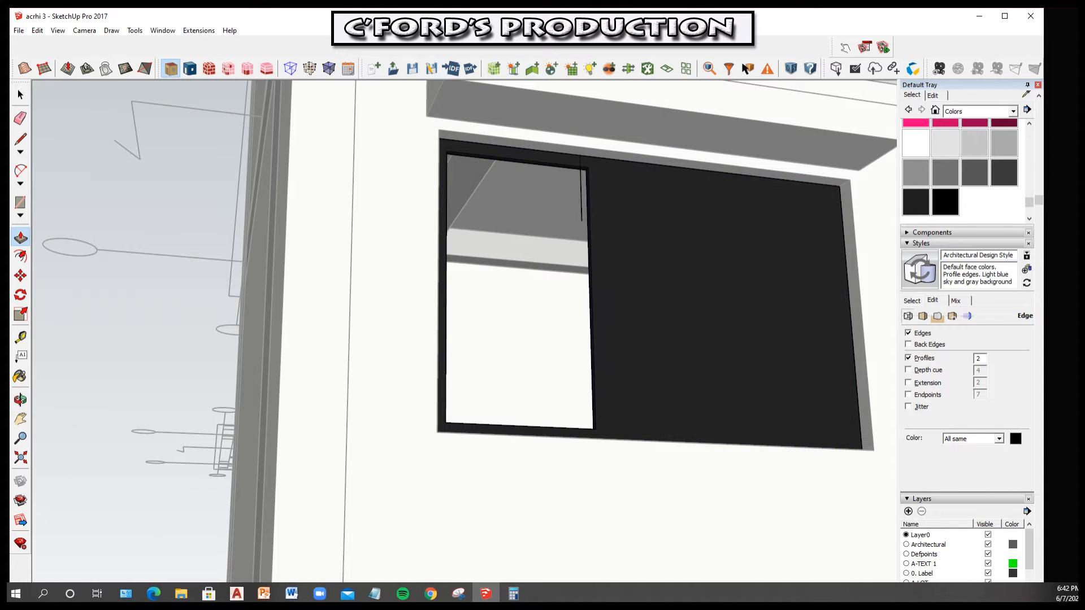
scroll(580, 166, up, 3)
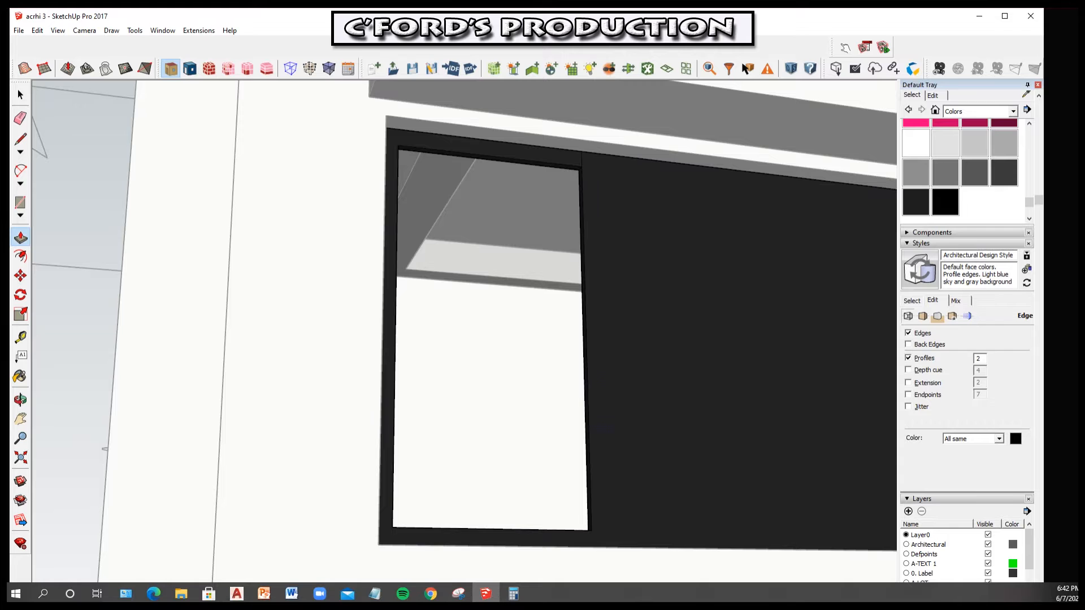
middle_drag(579, 166, 497, 215)
scroll(497, 254, down, 3)
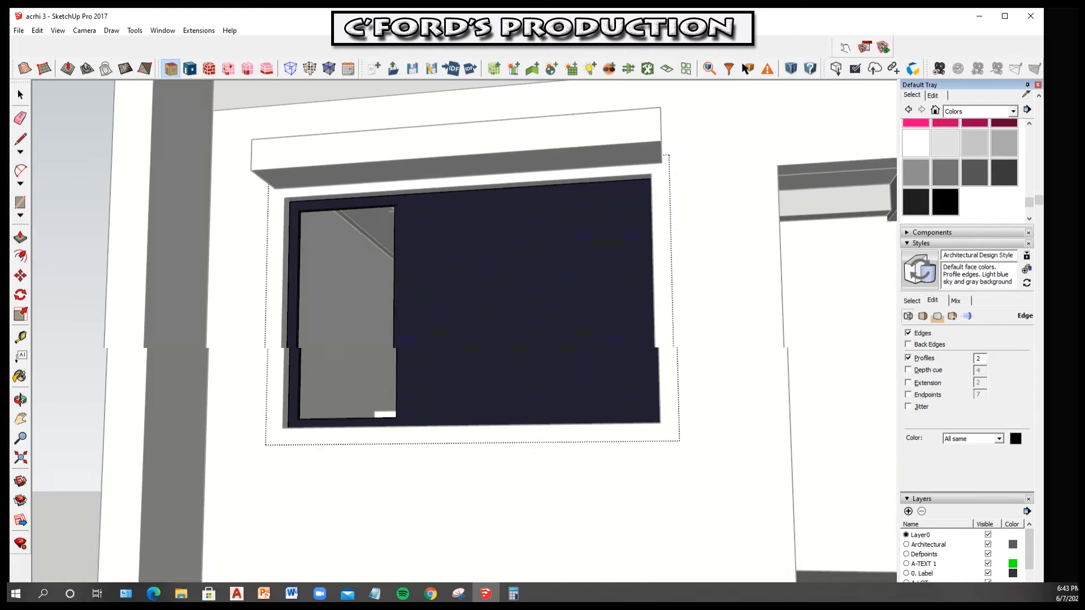
middle_drag(497, 254, 452, 271)
scroll(593, 305, up, 2)
middle_drag(396, 305, 265, 328)
click(330, 334)
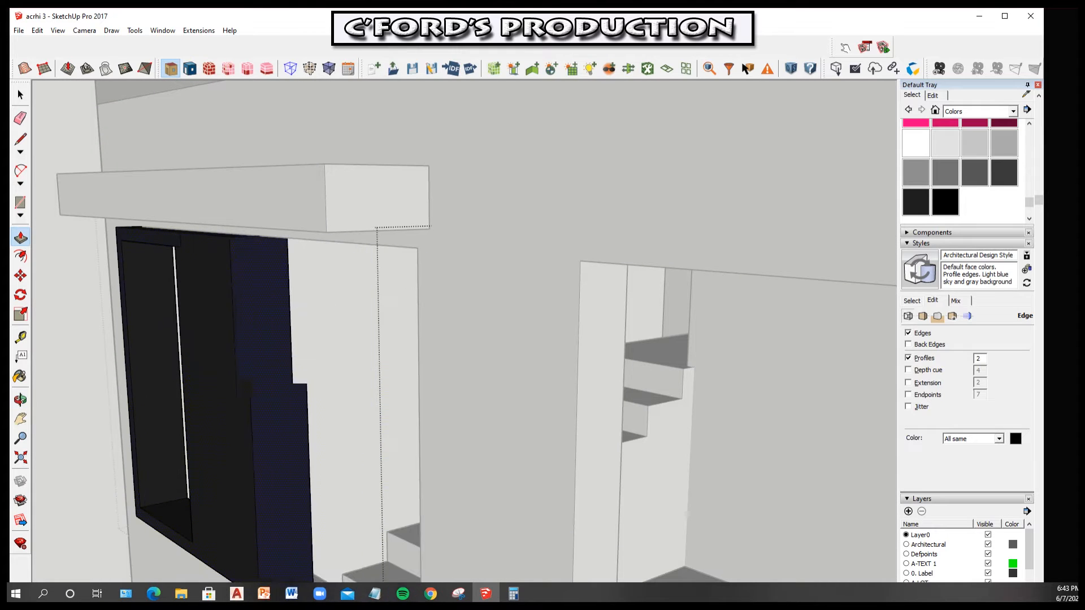
middle_drag(181, 239, 342, 201)
scroll(342, 201, up, 3)
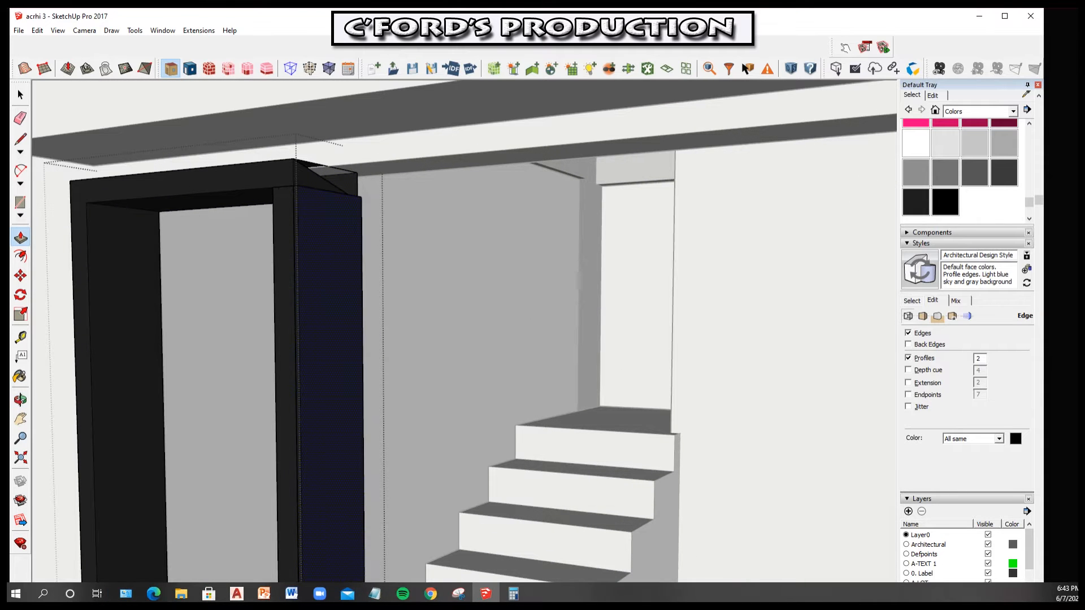
key(space)
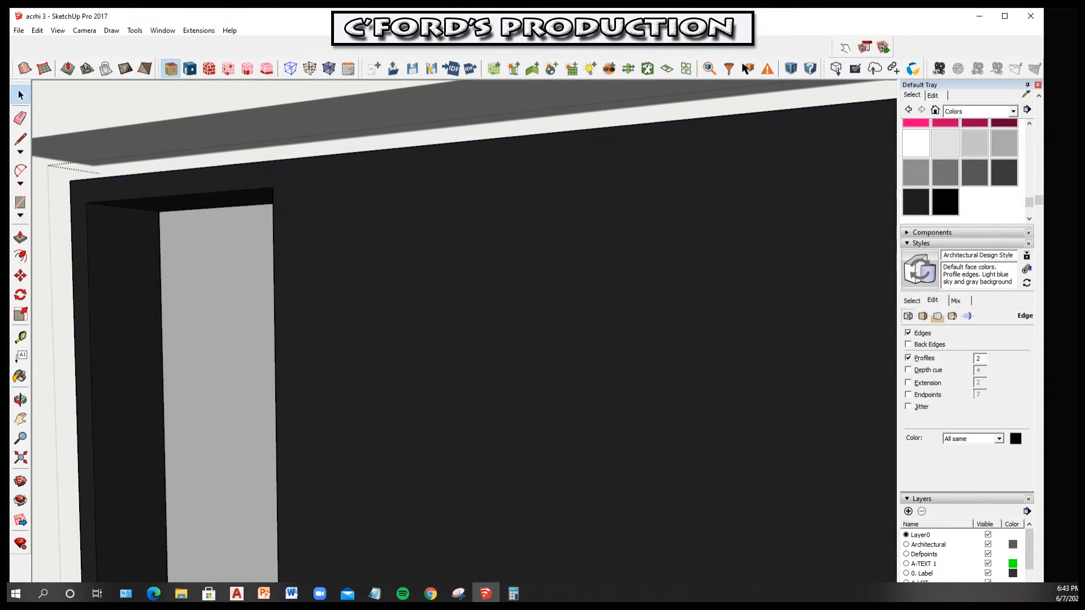
Push the frame's door-side outer face inward to narrow the frame to a single panel
scroll(463, 328, down, 5)
key(p)
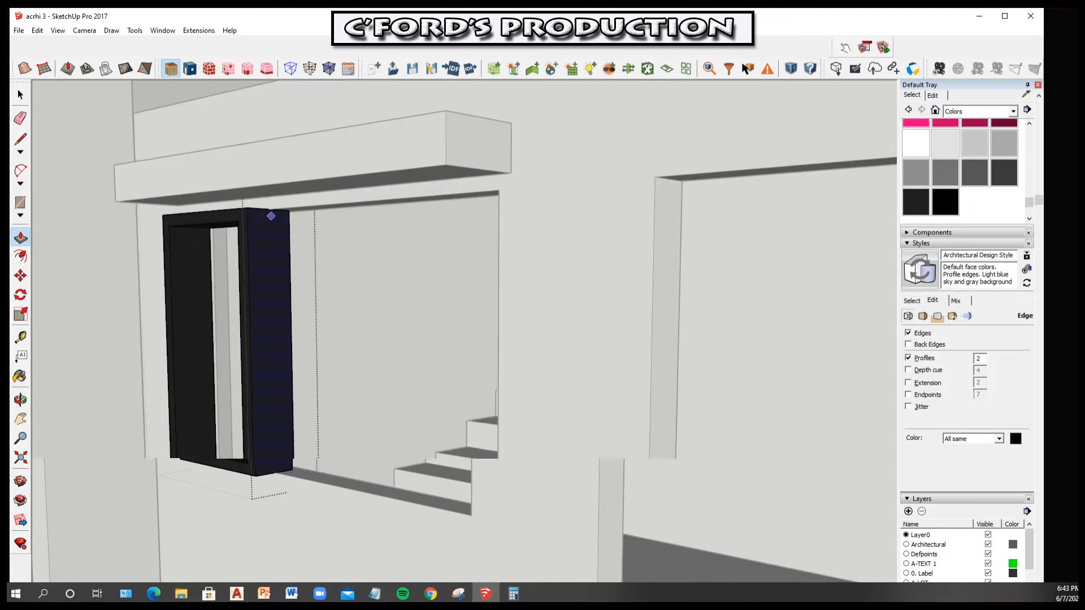
scroll(271, 218, up, 3)
scroll(346, 222, up, 4)
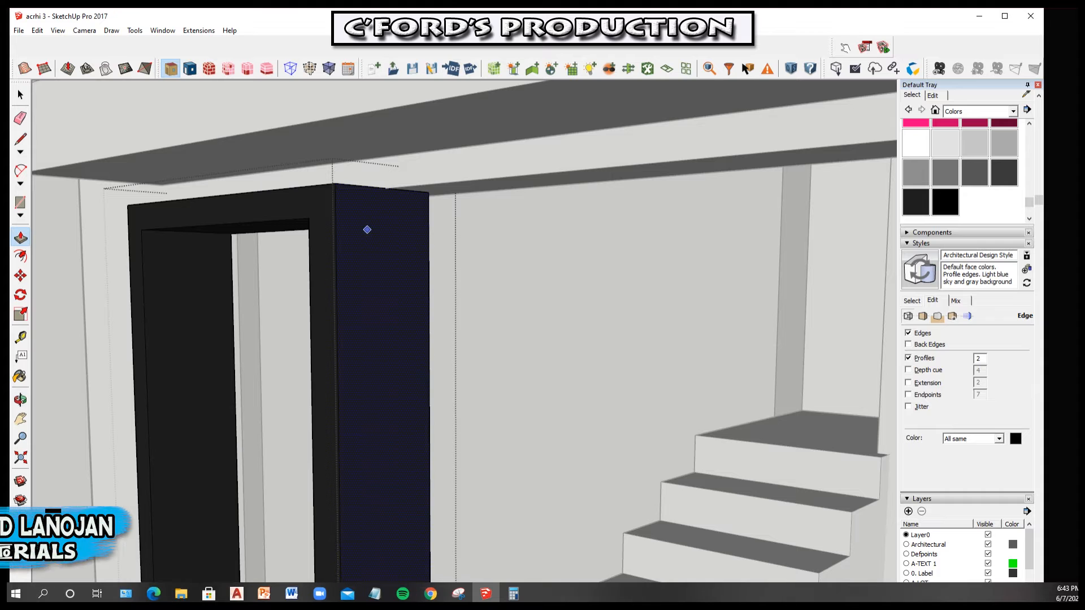
Undo the last three edits made to the frame
middle_drag(368, 227, 418, 163)
key(space)
key(ctrl+z)
key(ctrl+z)
key(ctrl+z)
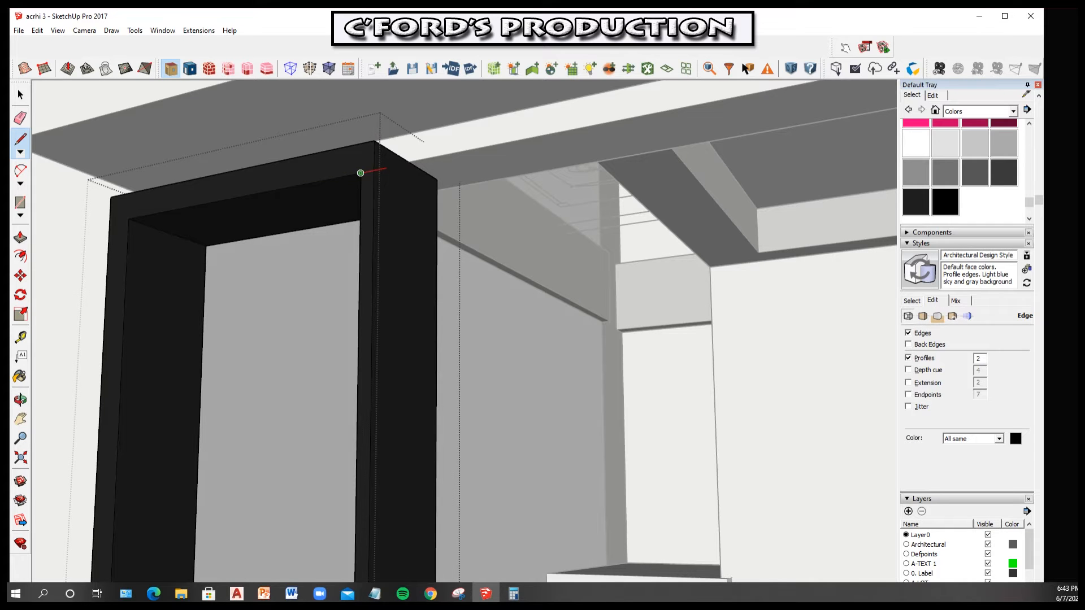
Draw a short guide line from the frame's inner top corner and push the outer side face in to slim the stile
scroll(384, 185, up, 2)
click(389, 187)
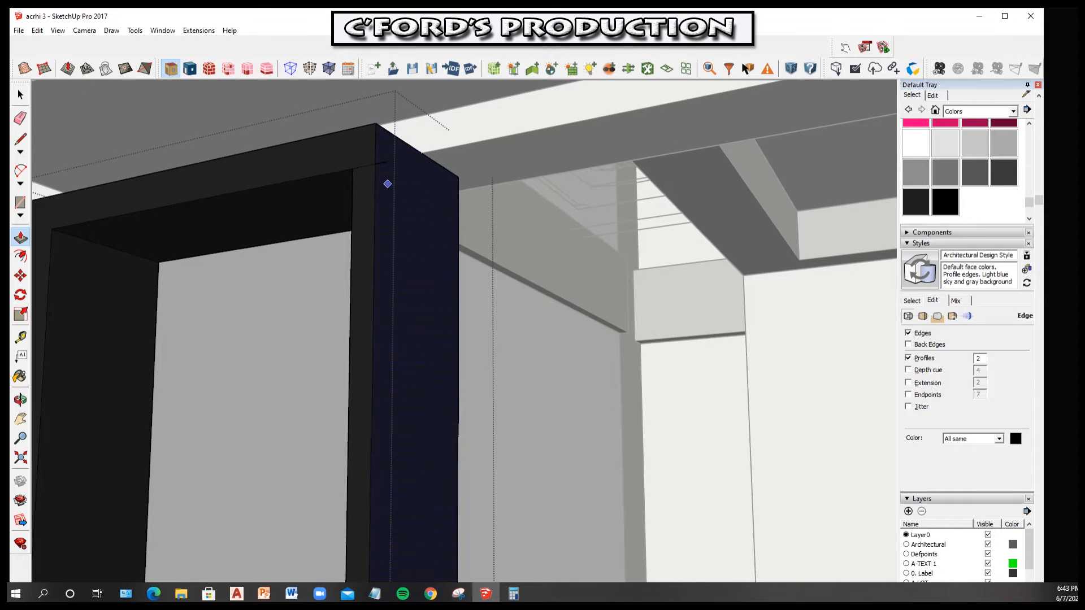
scroll(395, 158, up, 3)
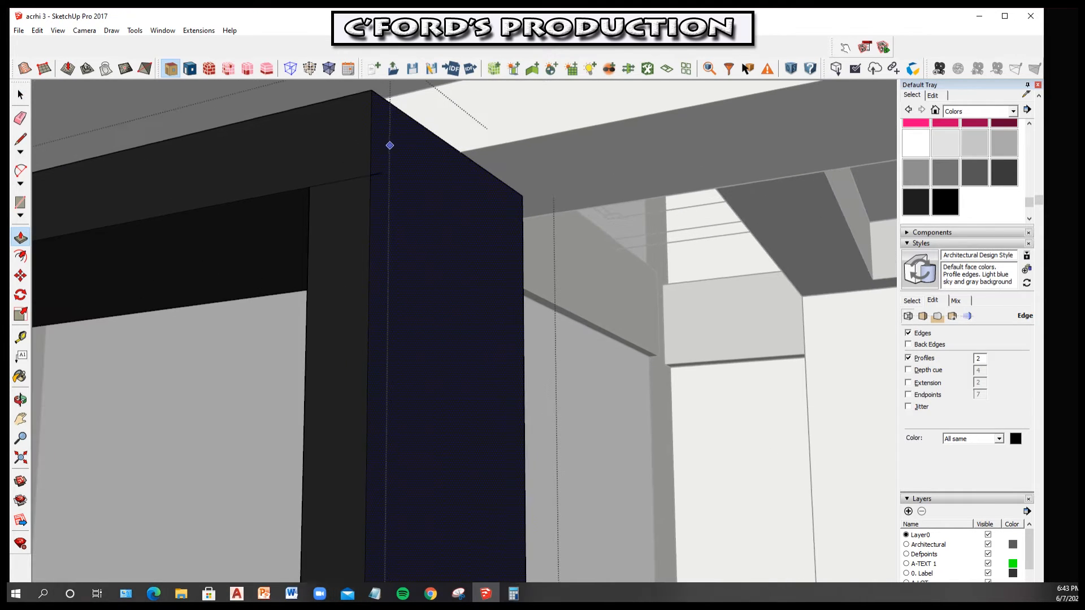
middle_drag(385, 174, 423, 261)
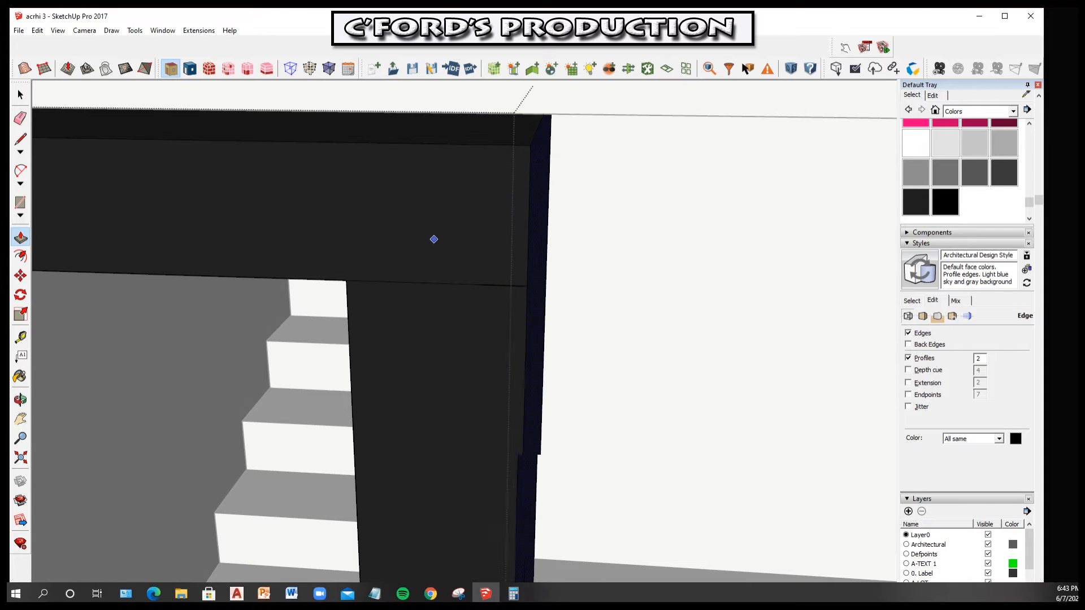
key(Escape)
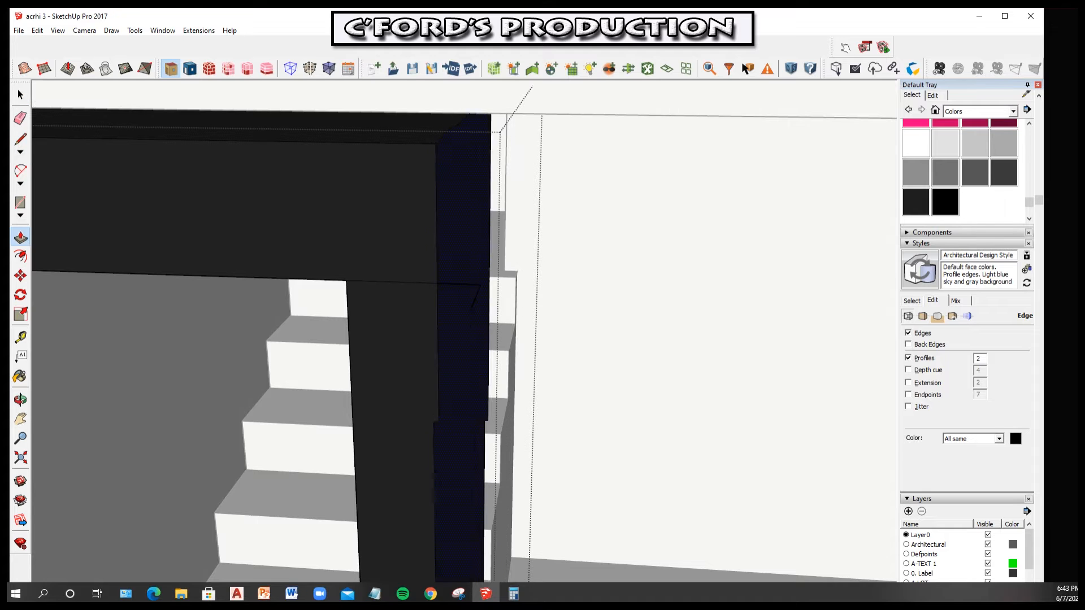
scroll(463, 339, down, 5)
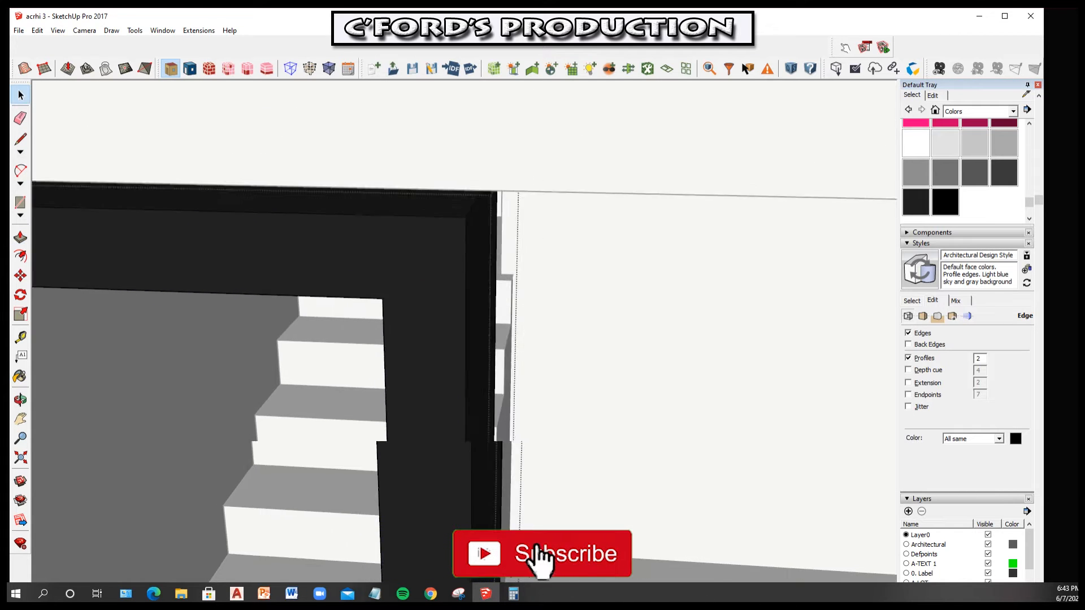
Adjust the narrowed frame's depth by pushing its front face inward
middle_drag(429, 339, 475, 214)
scroll(469, 452, up, 2)
middle_drag(429, 271, 384, 322)
scroll(379, 316, up, 1)
key(p)
click(225, 142)
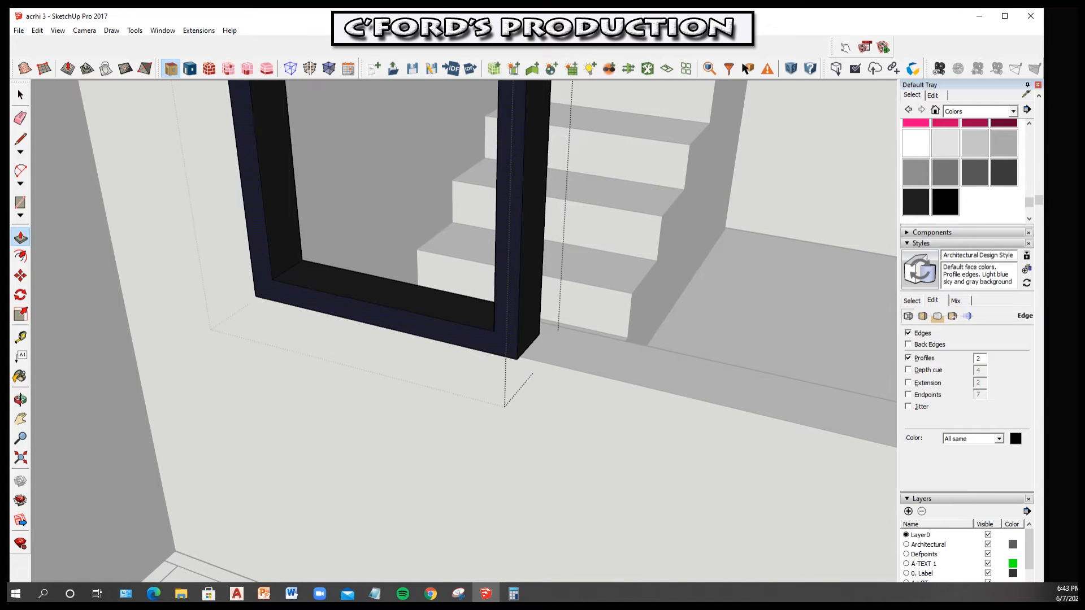
click(413, 324)
scroll(413, 324, up, 1)
middle_drag(413, 324, 362, 316)
scroll(343, 344, down, 3)
middle_drag(407, 204, 412, 184)
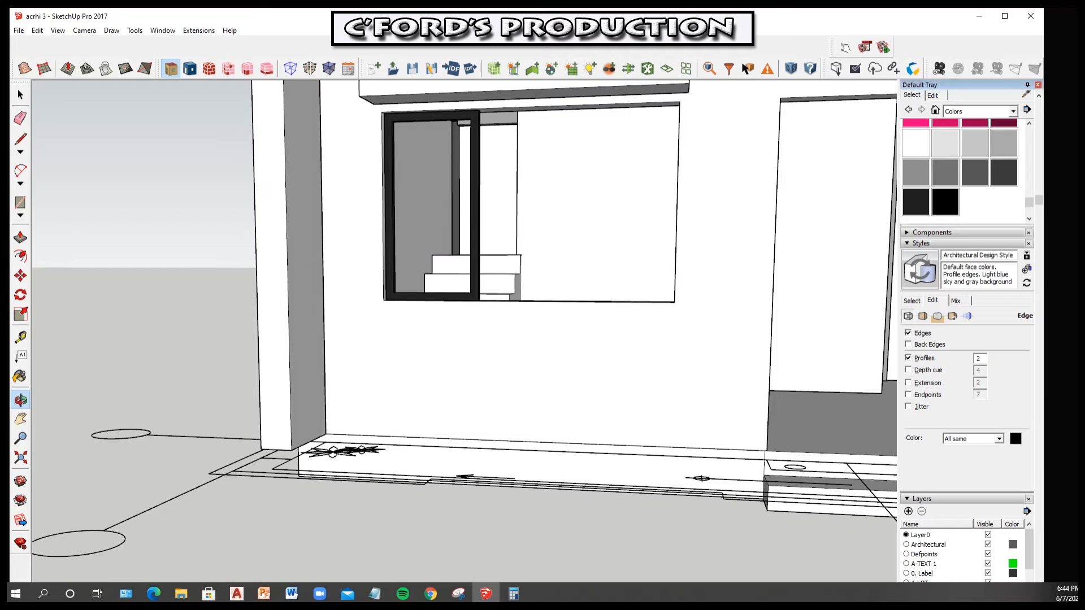
Draw a rectangle filling the narrow frame's inner opening as the glass pane
scroll(412, 184, up, 2)
key(r)
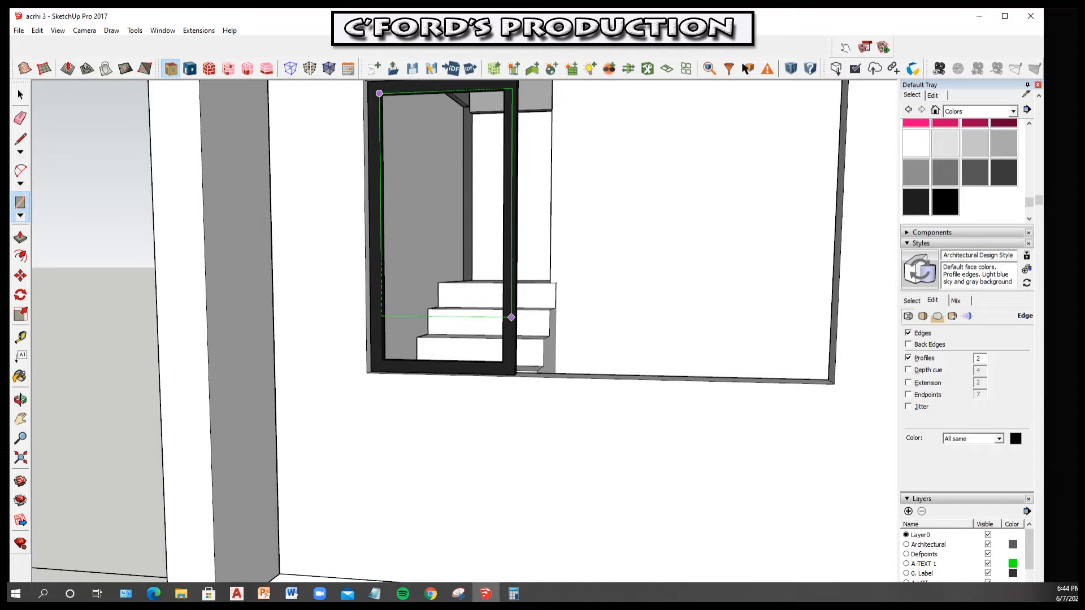
click(502, 362)
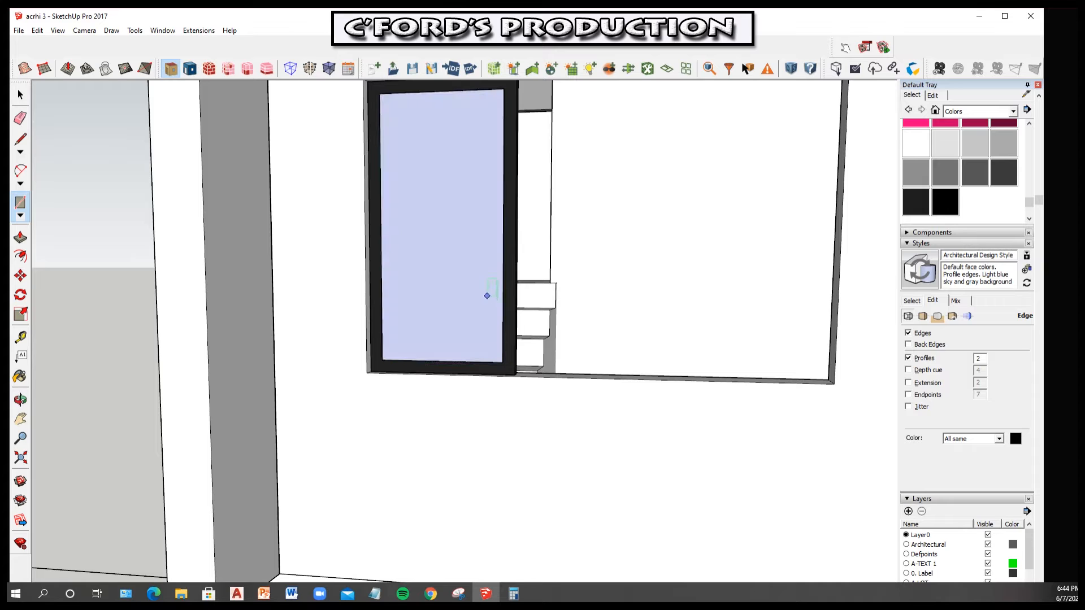
Undo the last glass rectangle and redraw it from corner to corner of the frame's inner opening
key(ctrl+z)
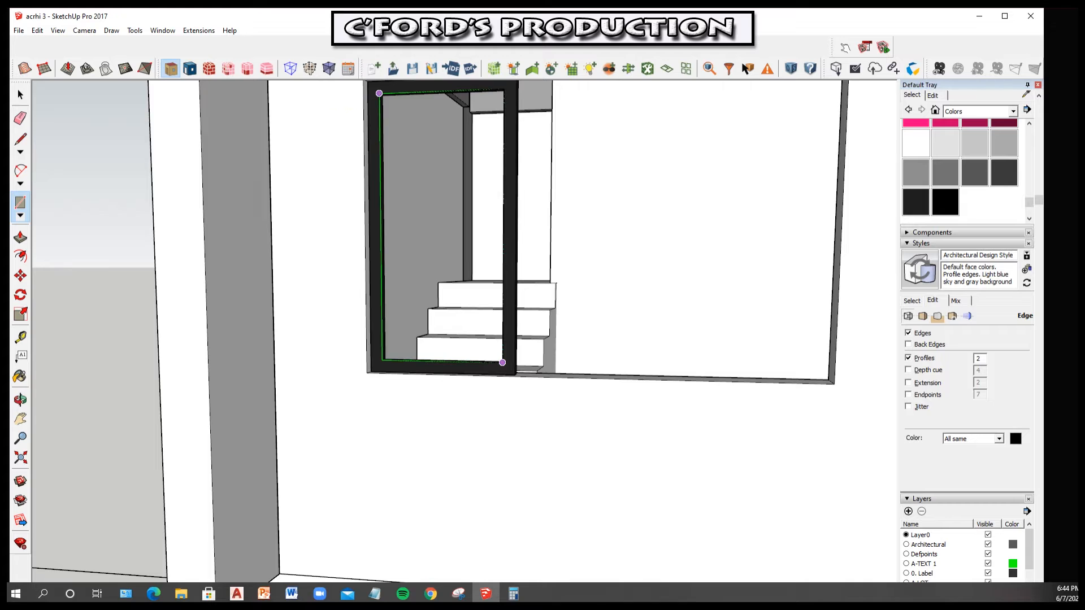
scroll(383, 113, up, 1)
middle_drag(383, 113, 323, 119)
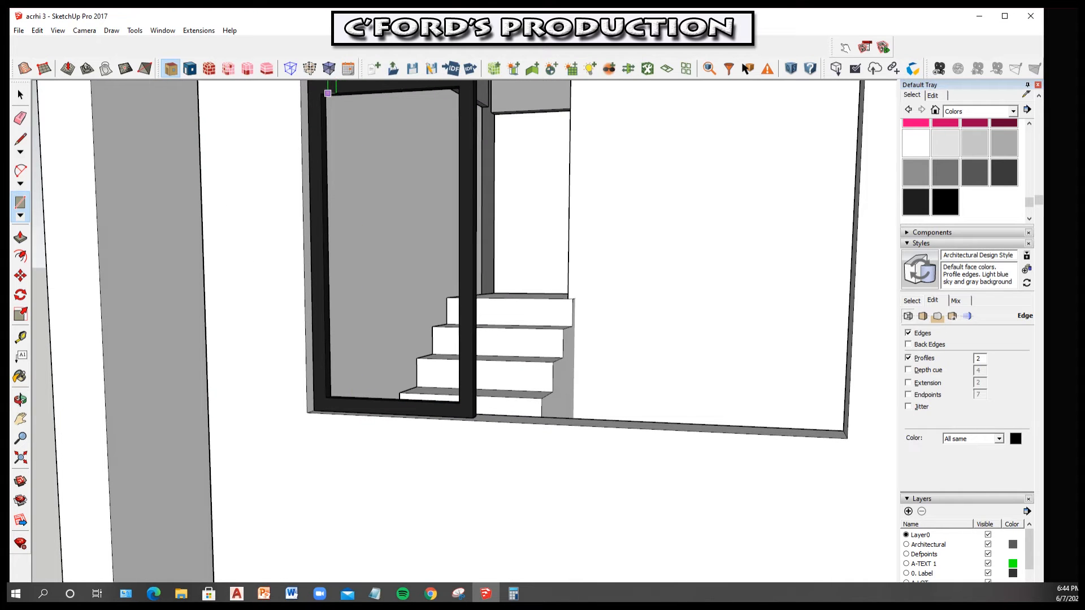
middle_drag(444, 302, 640, 442)
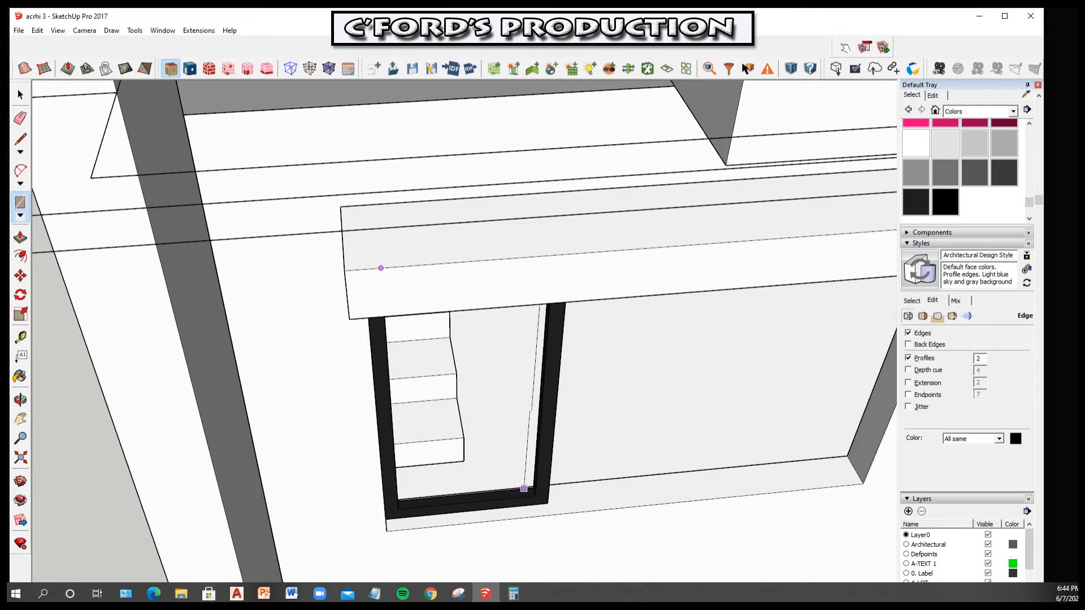
click(535, 496)
Make the glass rectangle a group and extrude its face slightly to give the pane thickness
key(space)
right_click(484, 281)
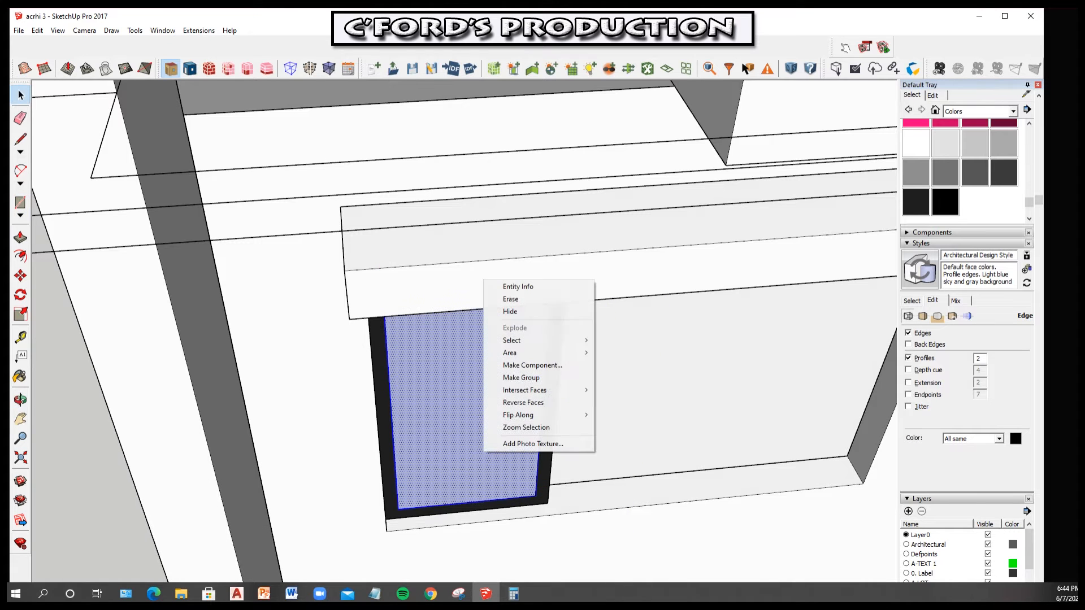
click(520, 377)
middle_drag(545, 377, 537, 255)
scroll(495, 350, up, 2)
key(p)
double_click(496, 350)
key(space)
key(Escape)
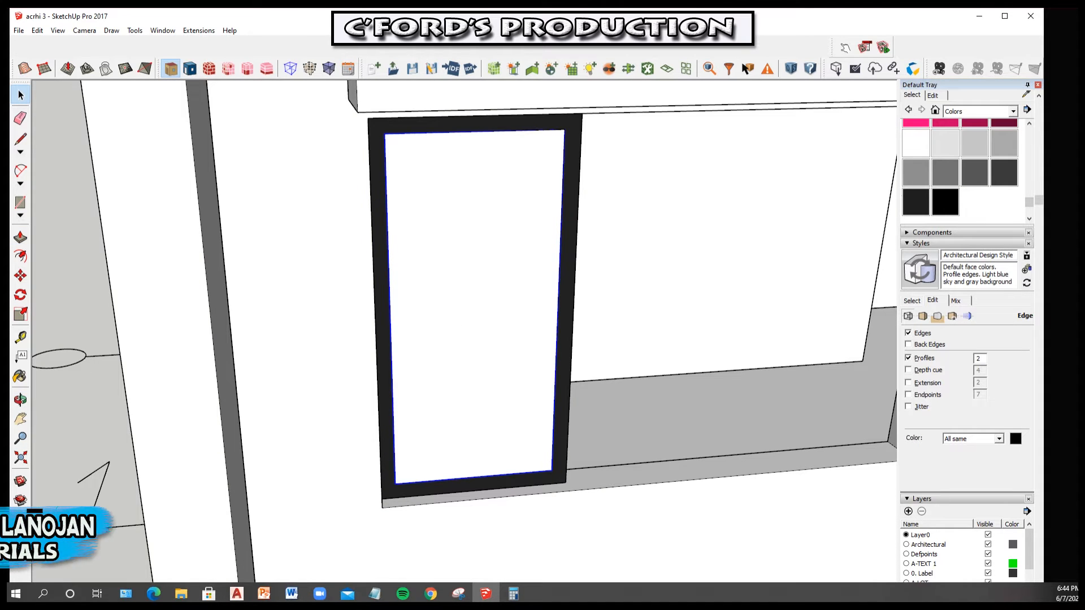
click(1013, 111)
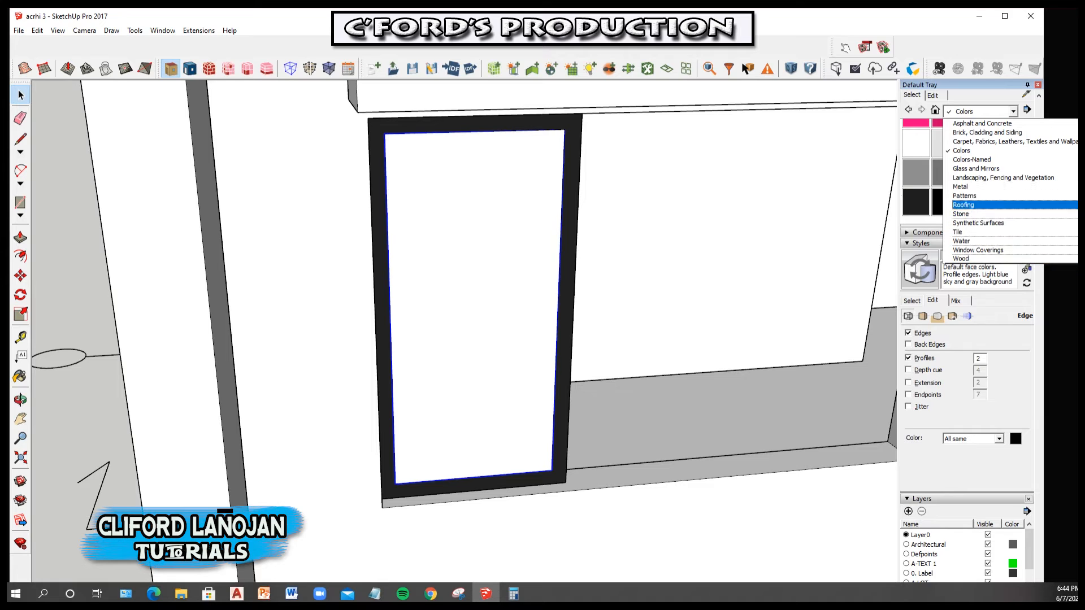
key(Down)
key(Down)
key(Down)
key(Down)
key(Down)
key(Down)
key(Down)
key(Down)
key(Down)
key(Return)
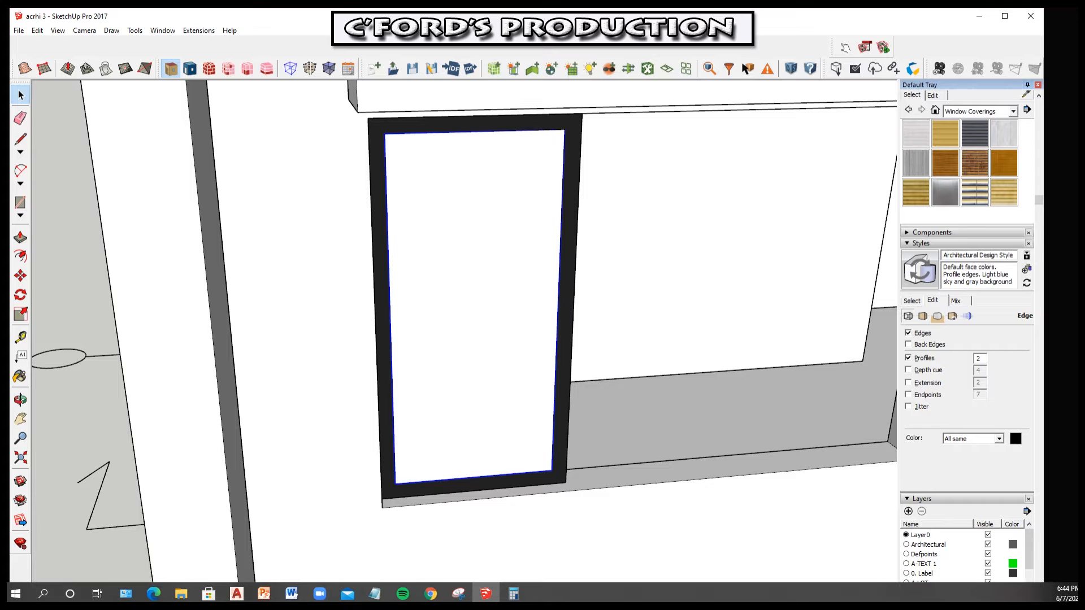
Switch the material library to Glass and Mirrors and paint the glass pane with Mirror 01
click(1013, 111)
key(Up)
key(Up)
key(Up)
key(Up)
key(Return)
key(b)
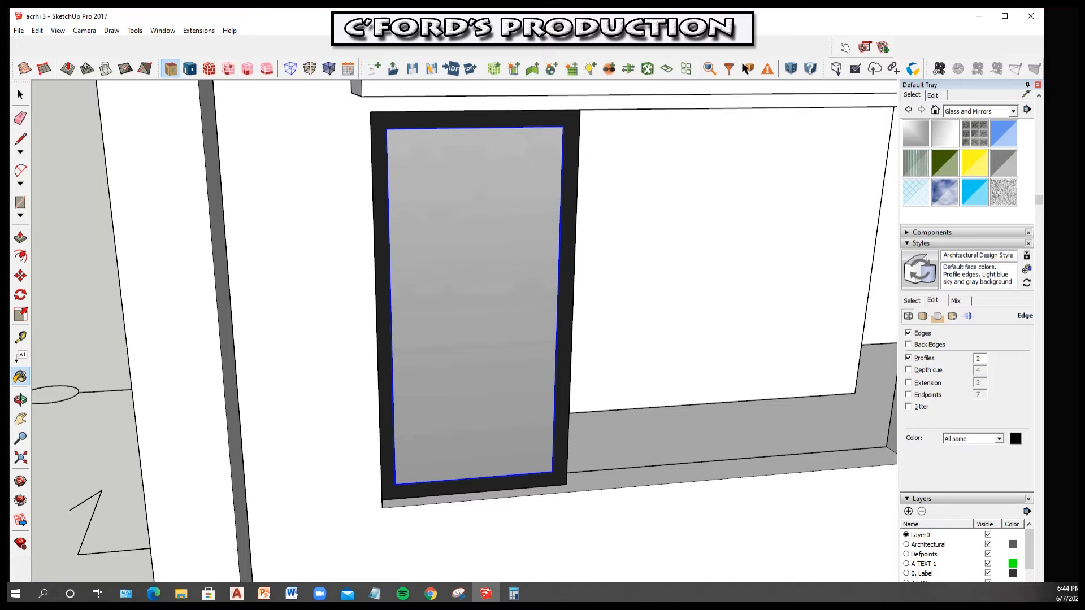
Edit the Mirror 01 material to a brown tint and set its opacity to 75
scroll(966, 339, down, 5)
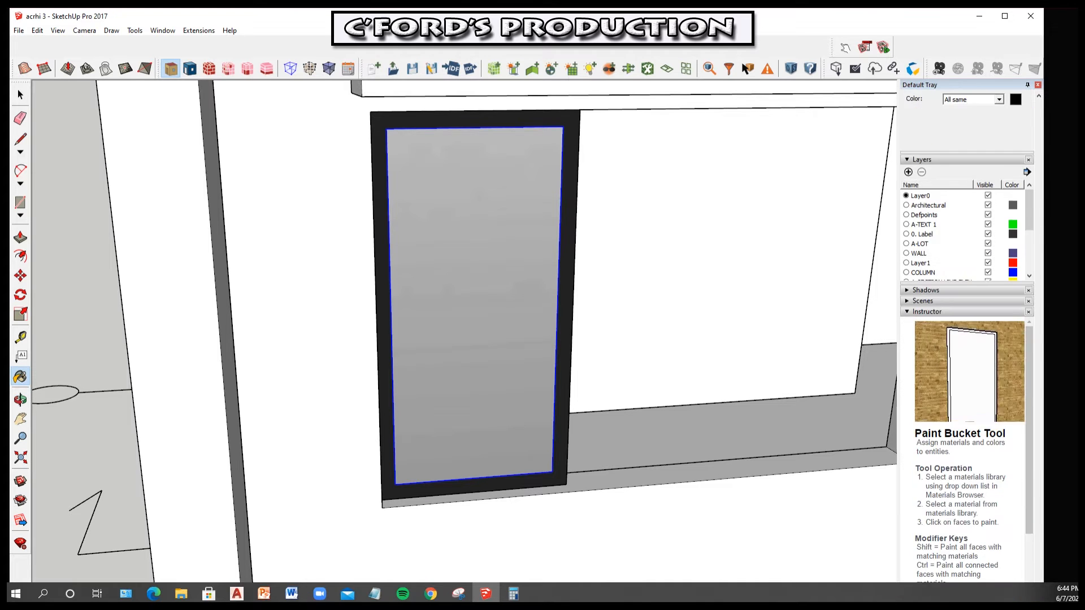
mouse_move(473, 305)
middle_down()
mouse_move(508, 283)
mouse_move(512, 260)
mouse_move(452, 283)
mouse_move(459, 295)
middle_up()
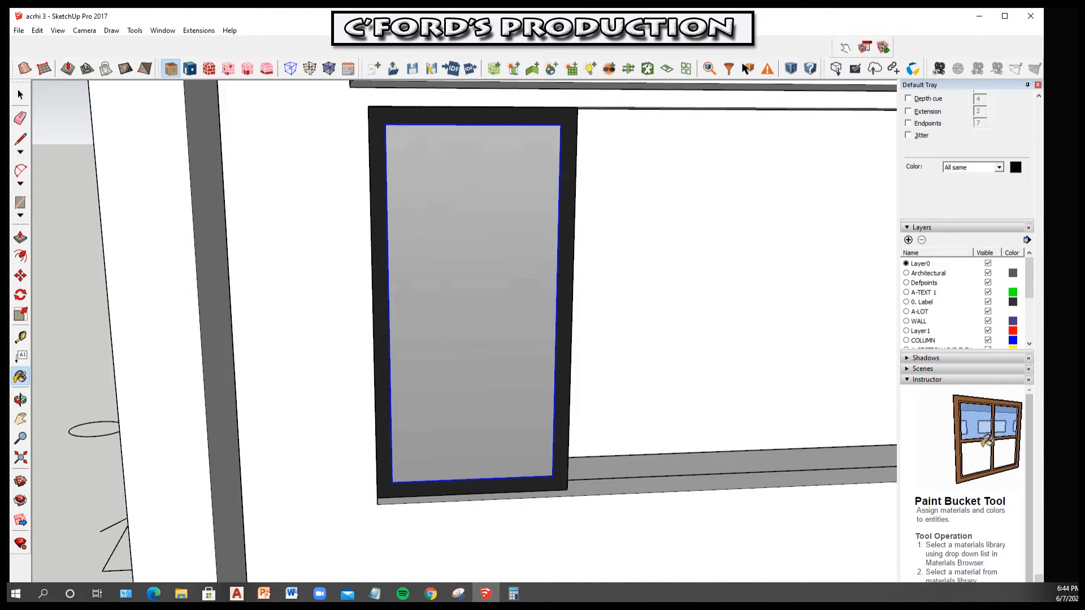
scroll(966, 339, up, 5)
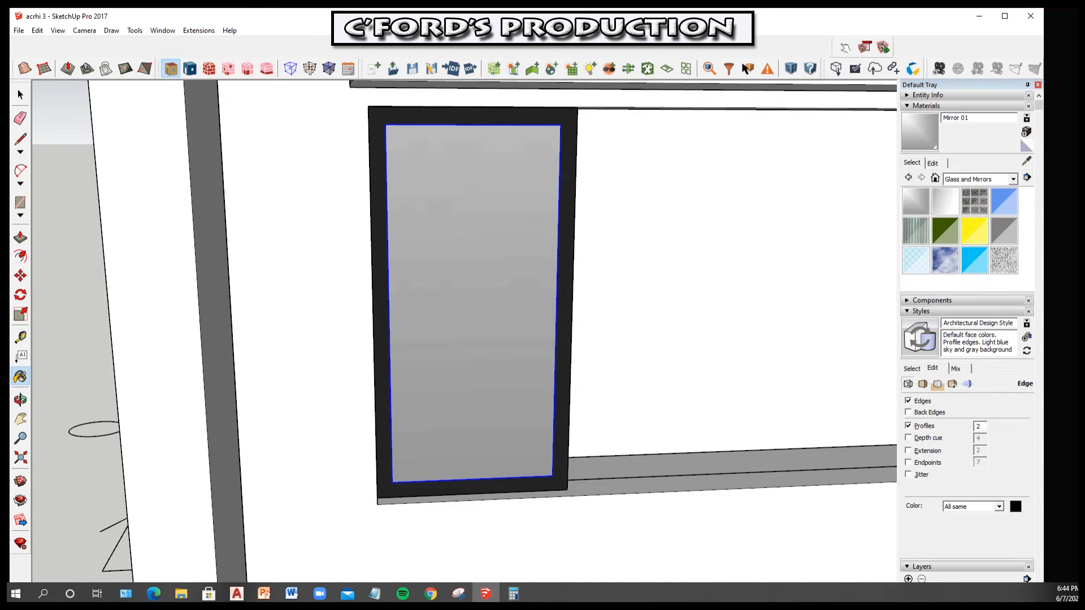
click(932, 163)
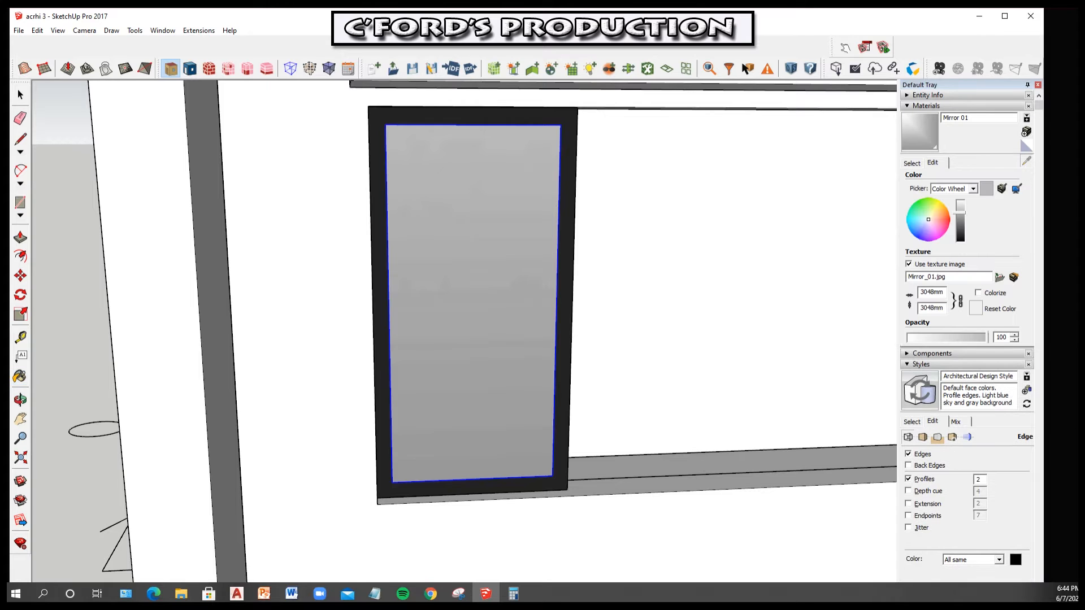
drag(960, 219, 960, 220)
click(937, 217)
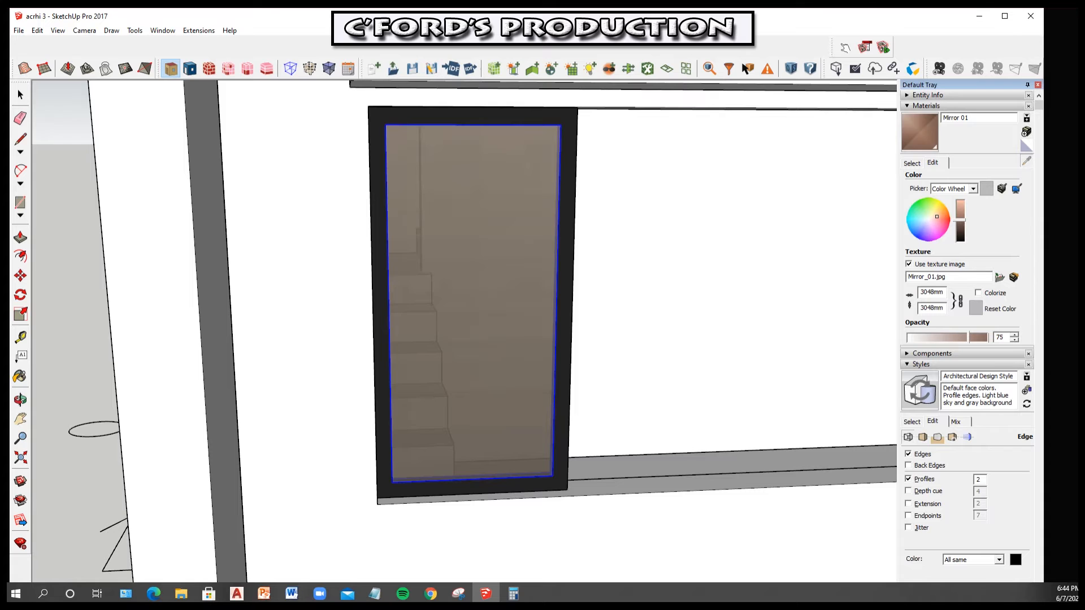
Combine the black frame and its brown glass pane into one group
scroll(464, 331, down, 6)
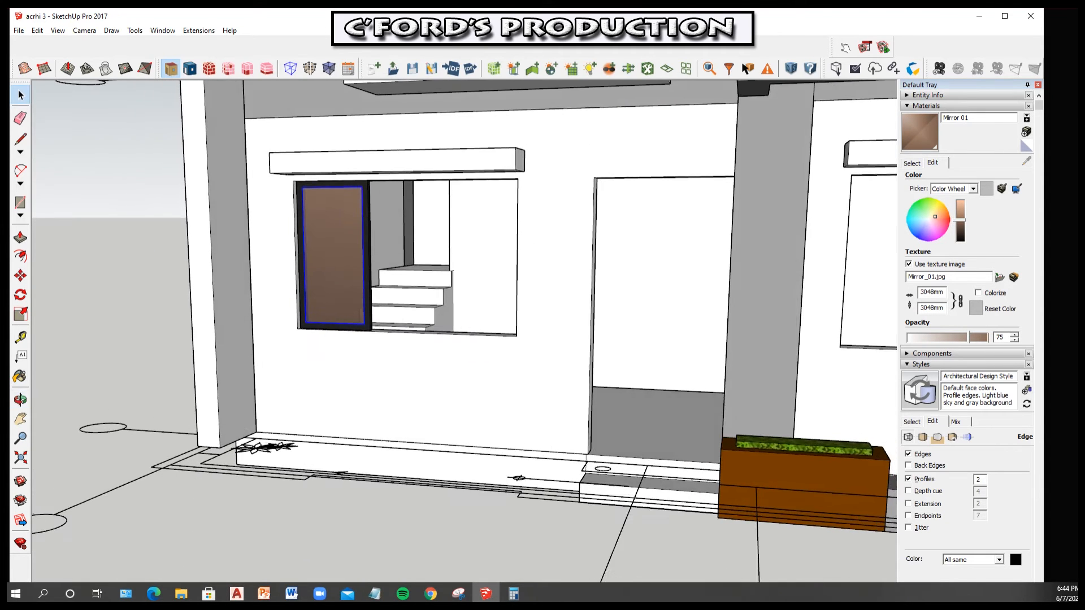
scroll(396, 248, up, 3)
right_click(342, 227)
click(395, 339)
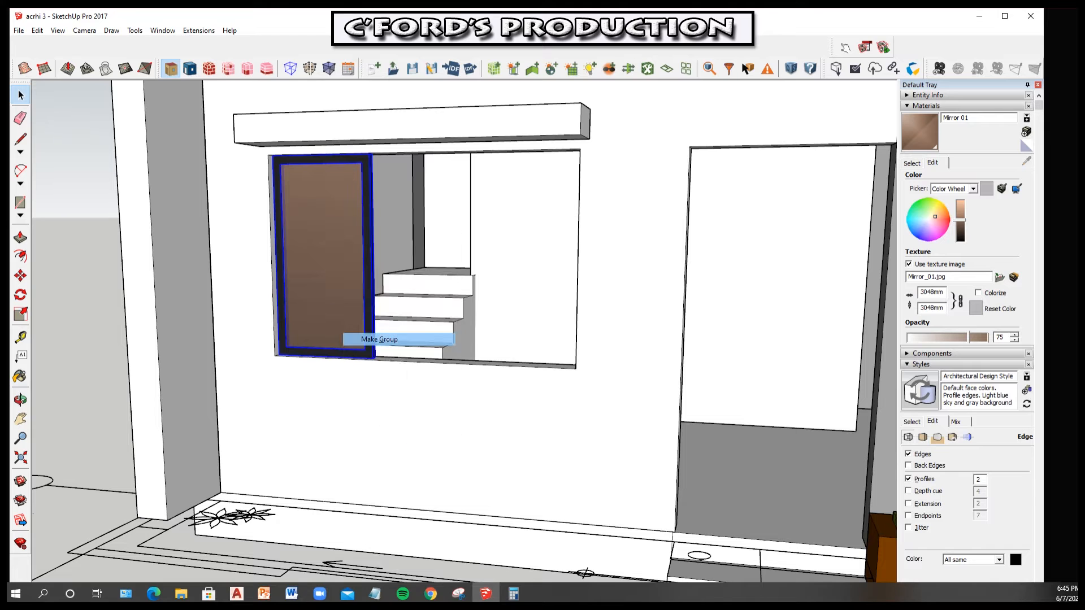
Copy the window panel from its lower corner so the copy sits directly beside the original
scroll(232, 399, up, 4)
key(m)
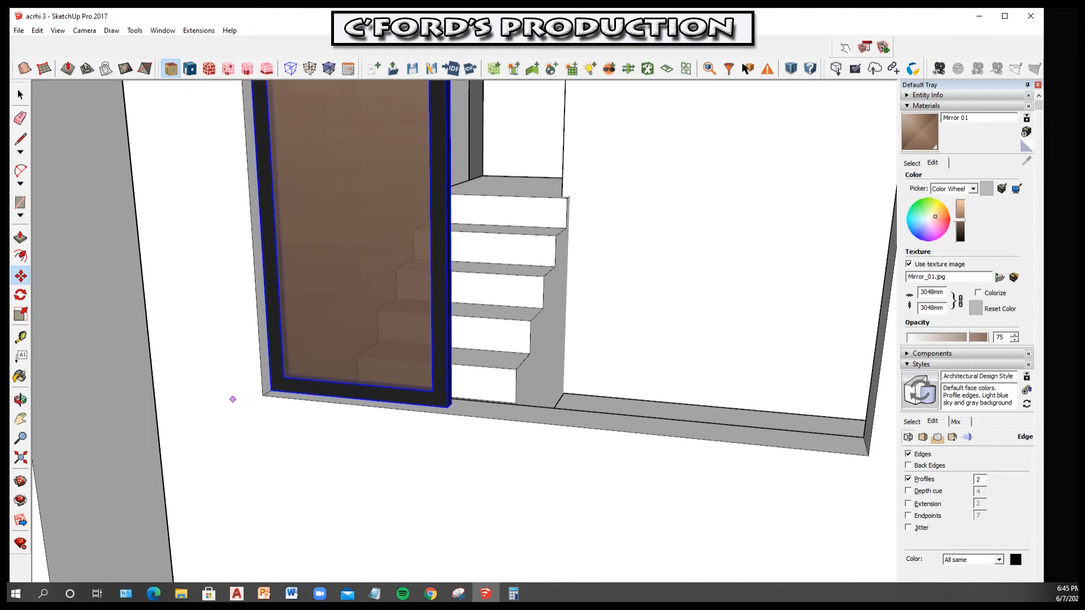
scroll(439, 398, up, 3)
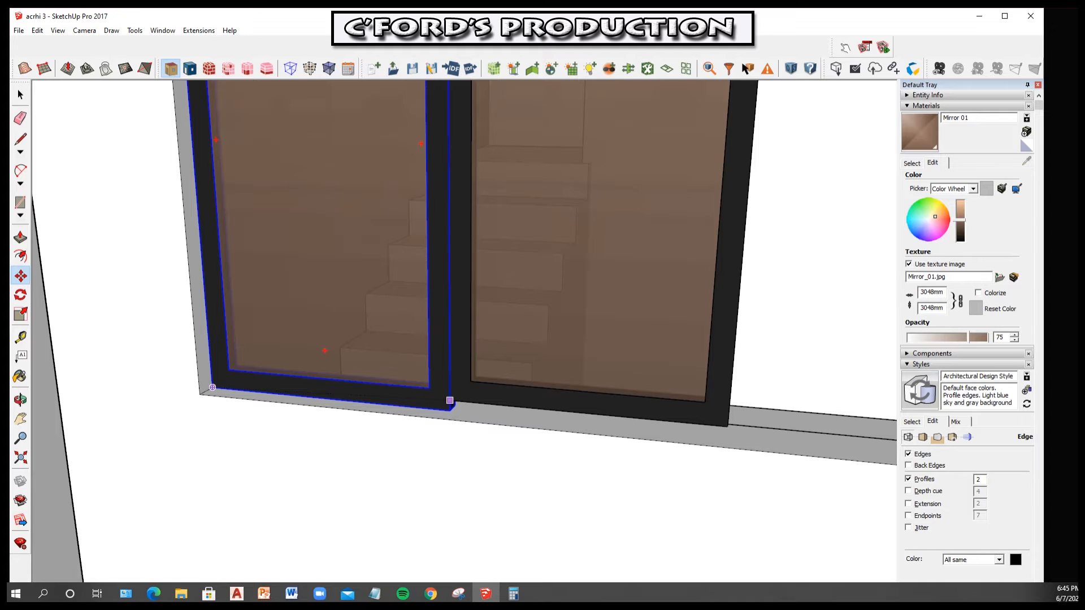
scroll(452, 410, down, 2)
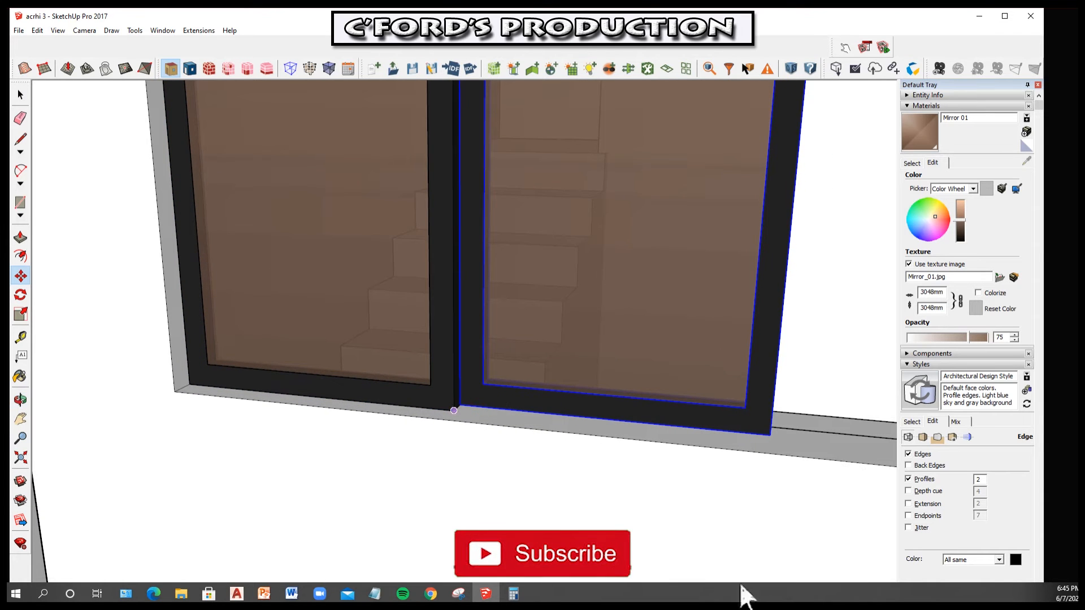
Copy the panel again, snapping it to the second panel's lower corner to fill the rest of the opening
key(m)
click(189, 384)
key(ctrl)
shift+middle_drag(785, 450, 615, 449)
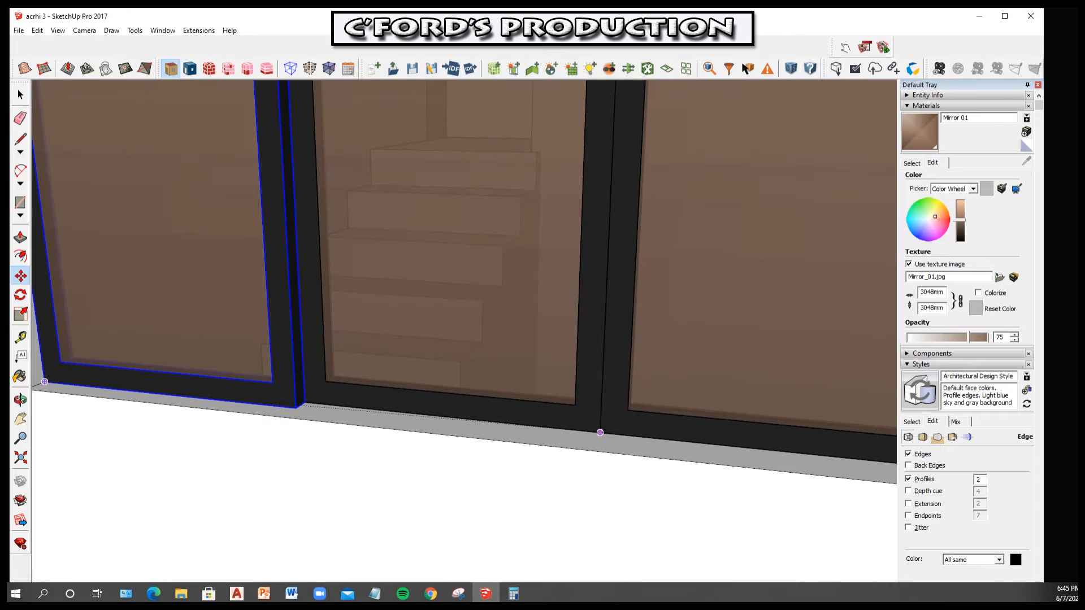
scroll(600, 433, down, 2)
middle_drag(600, 433, 653, 444)
scroll(653, 443, up, 2)
mouse_move(553, 425)
middle_down()
mouse_move(559, 415)
mouse_move(575, 427)
middle_up()
scroll(562, 417, up, 2)
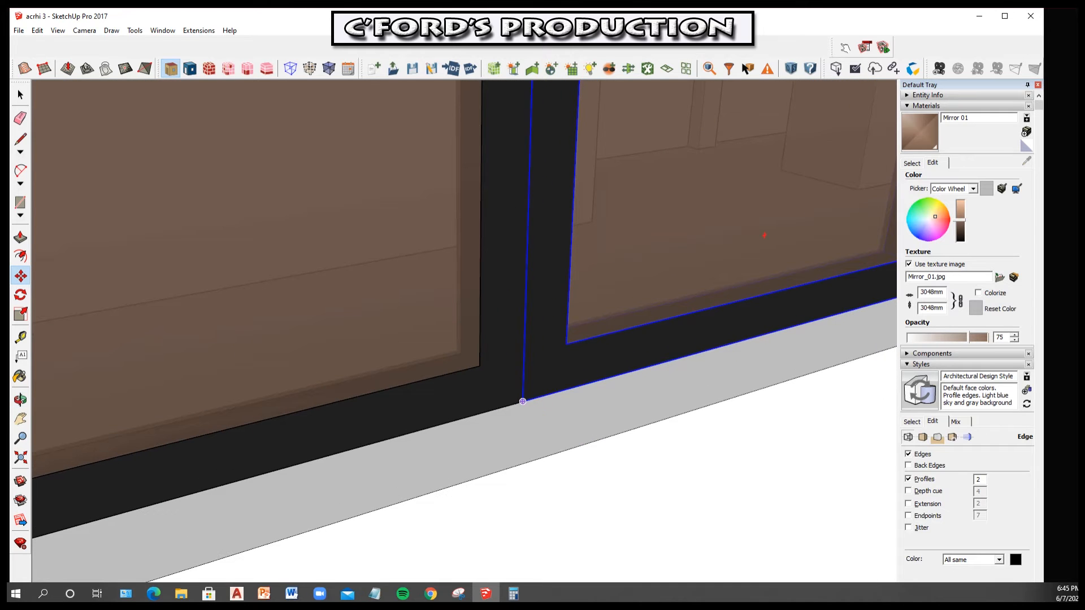
click(523, 401)
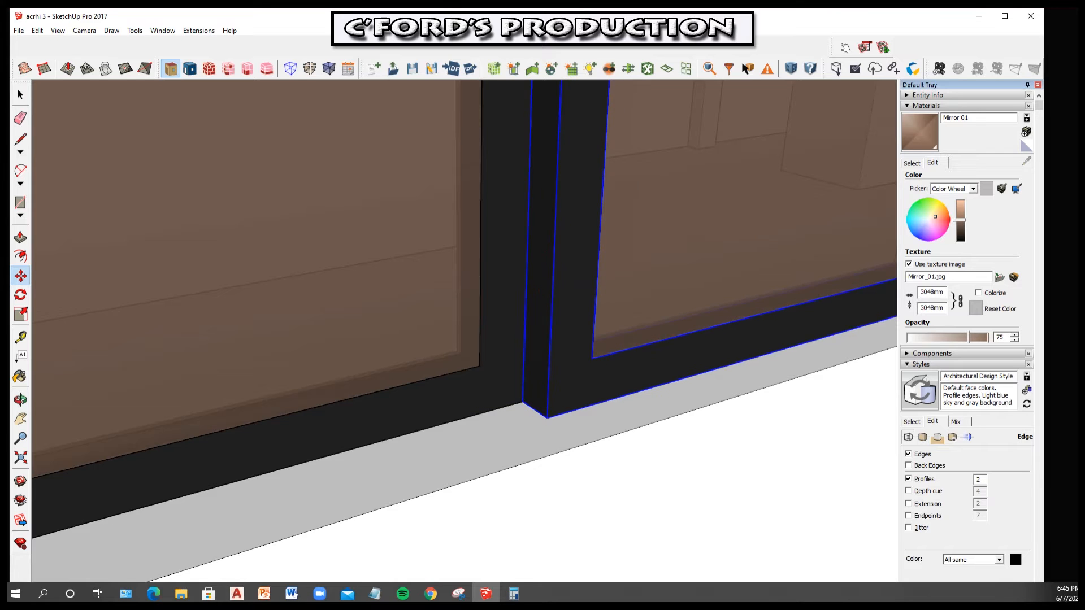
scroll(537, 290, down, 3)
middle_drag(537, 290, 350, 248)
key(space)
Select the first two window panels and copy them into the other ground-floor window opening beyond the column
scroll(503, 297, down, 2)
scroll(492, 305, down, 2)
scroll(351, 248, down, 6)
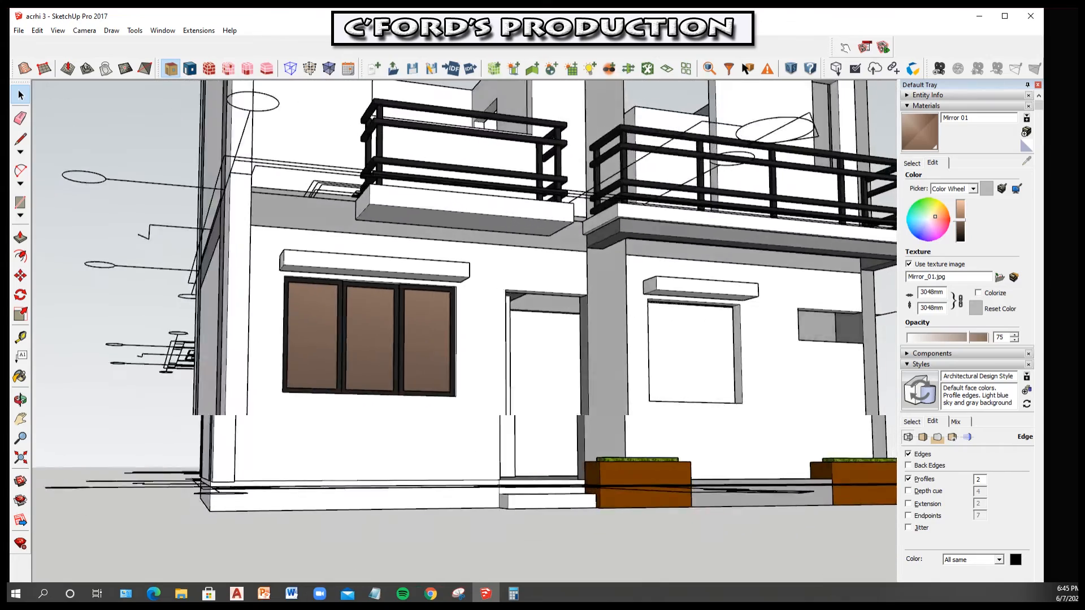
middle_drag(351, 248, 407, 214)
double_click(289, 354)
click(209, 354)
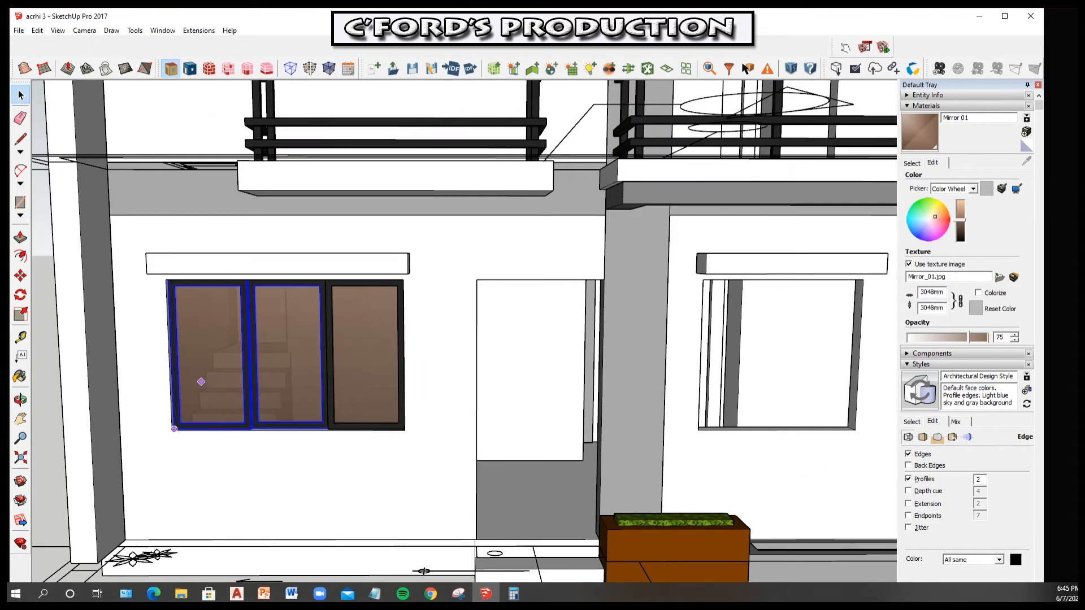
scroll(174, 429, up, 2)
key(m)
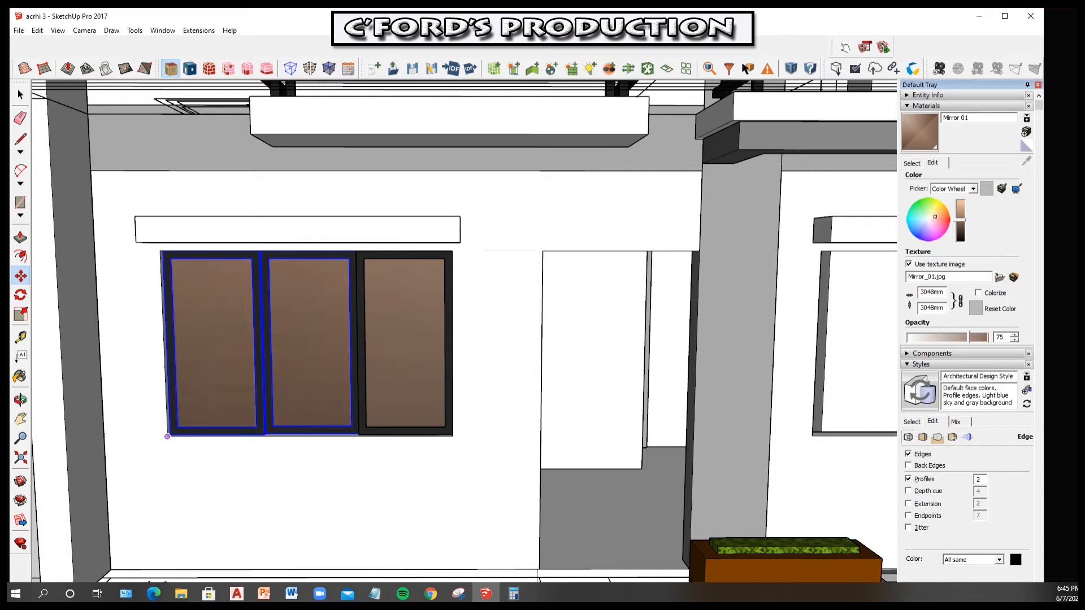
middle_drag(325, 412, 391, 401)
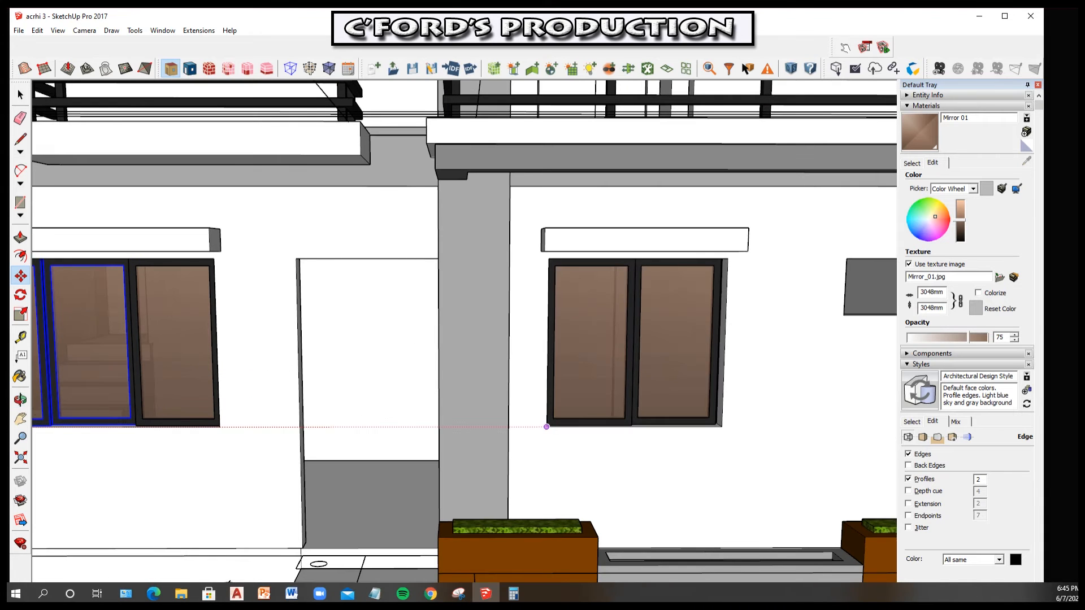
key(space)
Select the three panels of the wide ground-floor window and copy them into the upper-floor window opening above
scroll(464, 331, down, 3)
middle_drag(465, 331, 610, 367)
scroll(465, 331, down, 1)
shift+click(445, 413)
shift+click(400, 413)
shift+click(354, 412)
key(m)
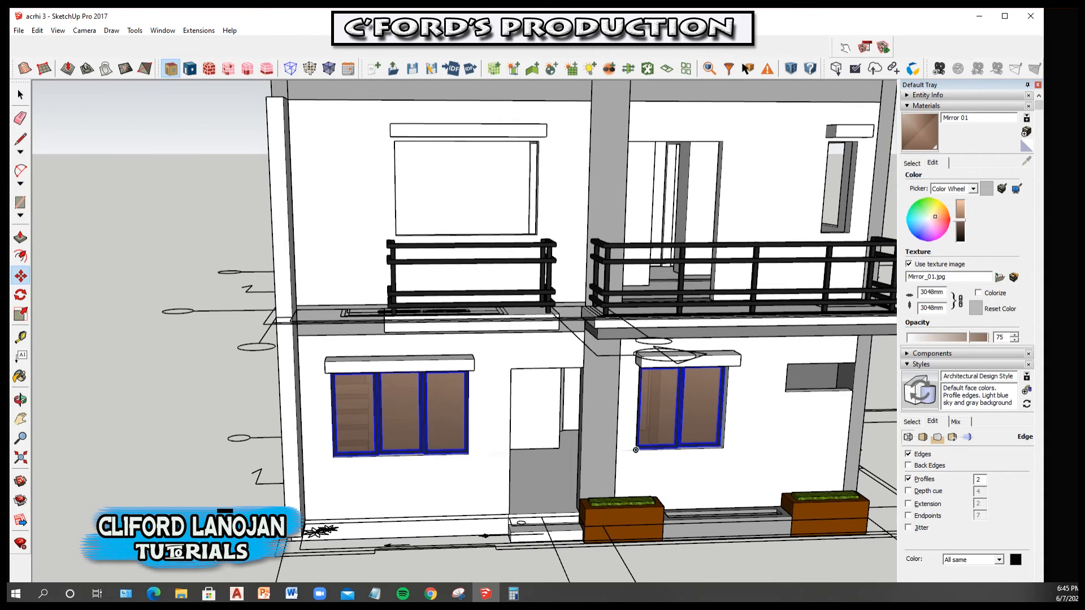
middle_drag(400, 269, 384, 339)
key(space)
click(444, 424)
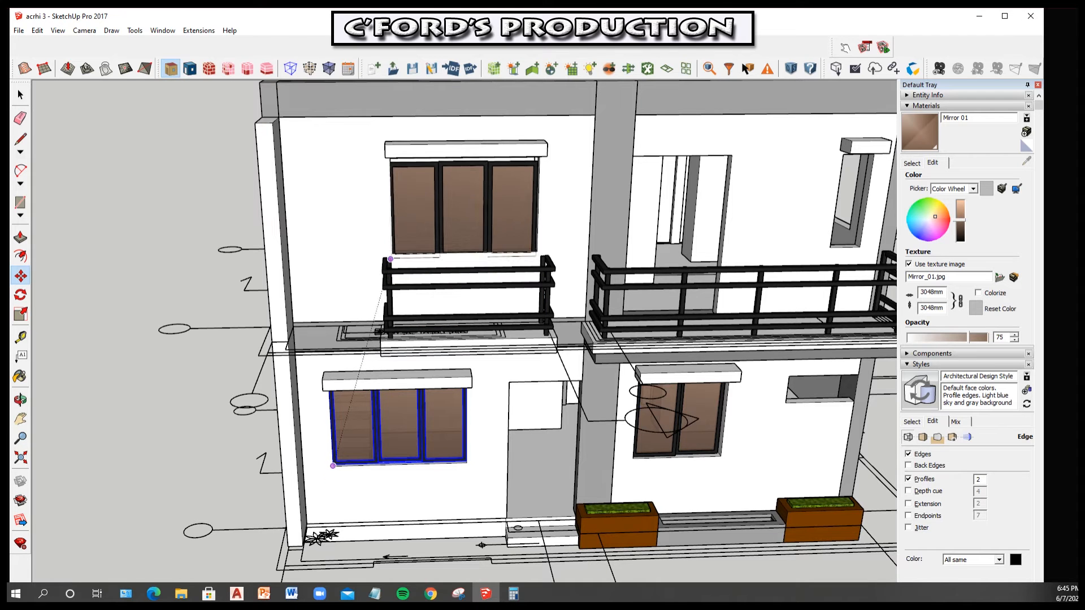
middle_drag(429, 317, 480, 243)
middle_drag(509, 339, 362, 333)
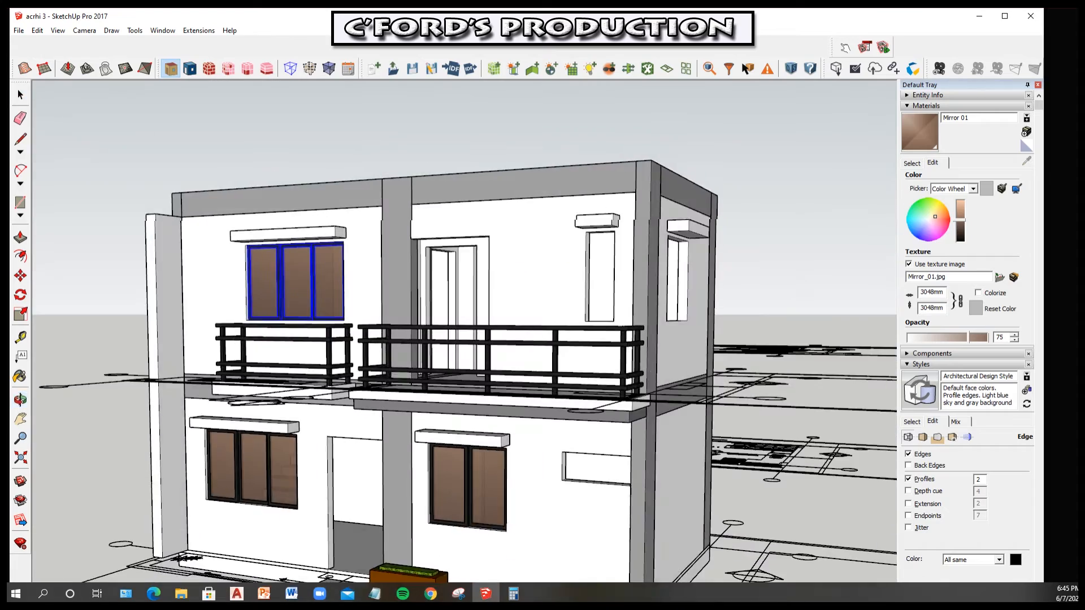
Draw a rectangle over the narrow upper-floor window opening beside the balcony door and make it a group
scroll(464, 339, down, 2)
middle_drag(463, 339, 413, 340)
scroll(452, 254, up, 2)
middle_drag(452, 254, 407, 240)
scroll(622, 243, up, 2)
key(r)
scroll(521, 238, up, 3)
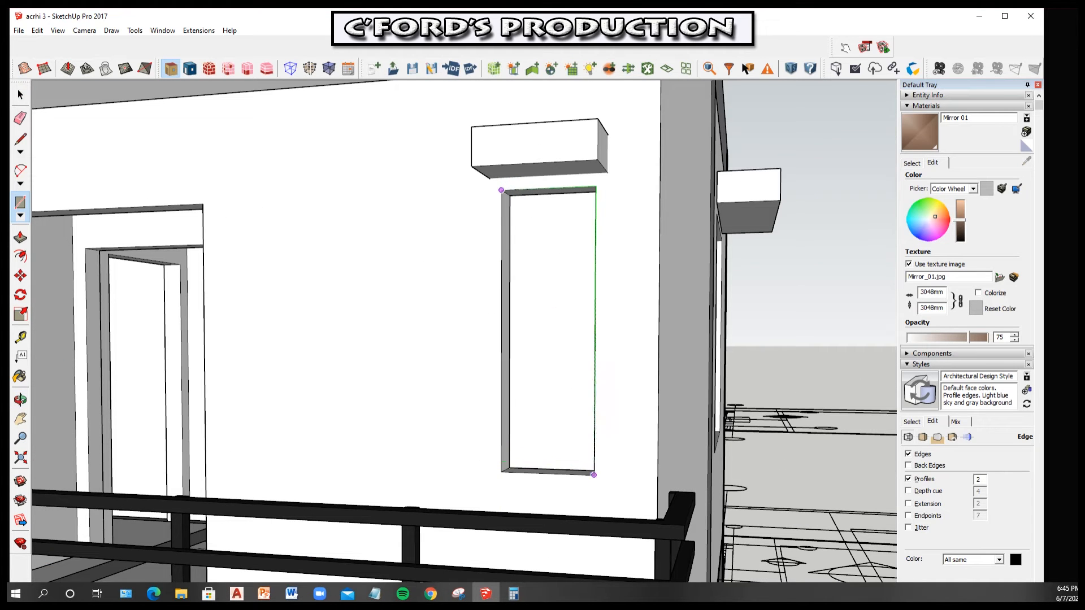
click(594, 474)
key(space)
double_click(561, 379)
right_click(561, 379)
click(599, 477)
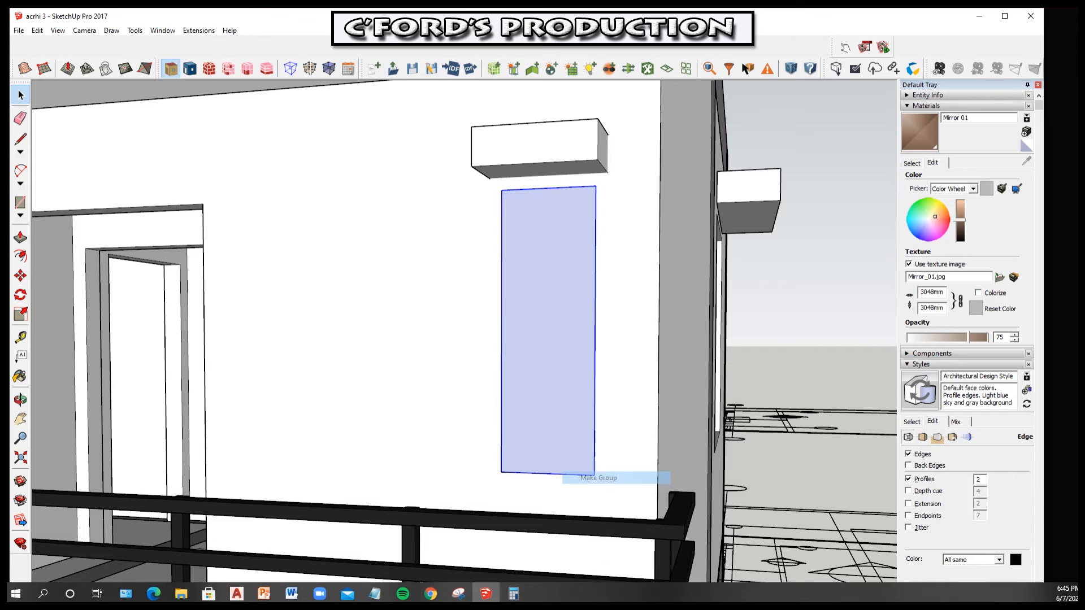
Offset the narrow window rectangle's edges inward and delete the inner face to leave a frame outline
scroll(525, 312, up, 2)
scroll(551, 202, up, 2)
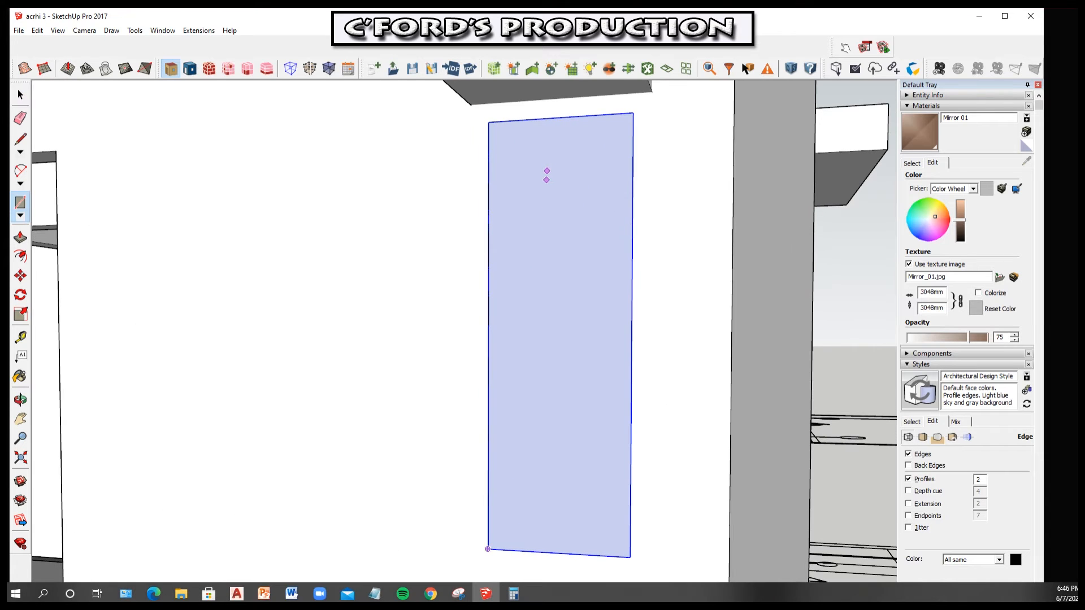
key(space)
click(535, 127)
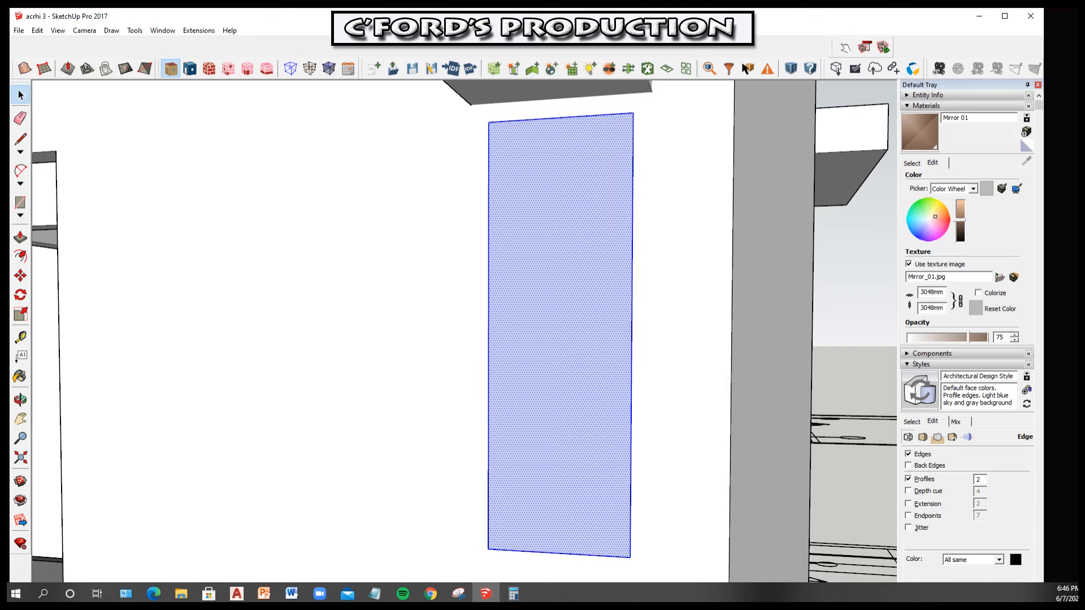
click(556, 136)
key(space)
click(556, 164)
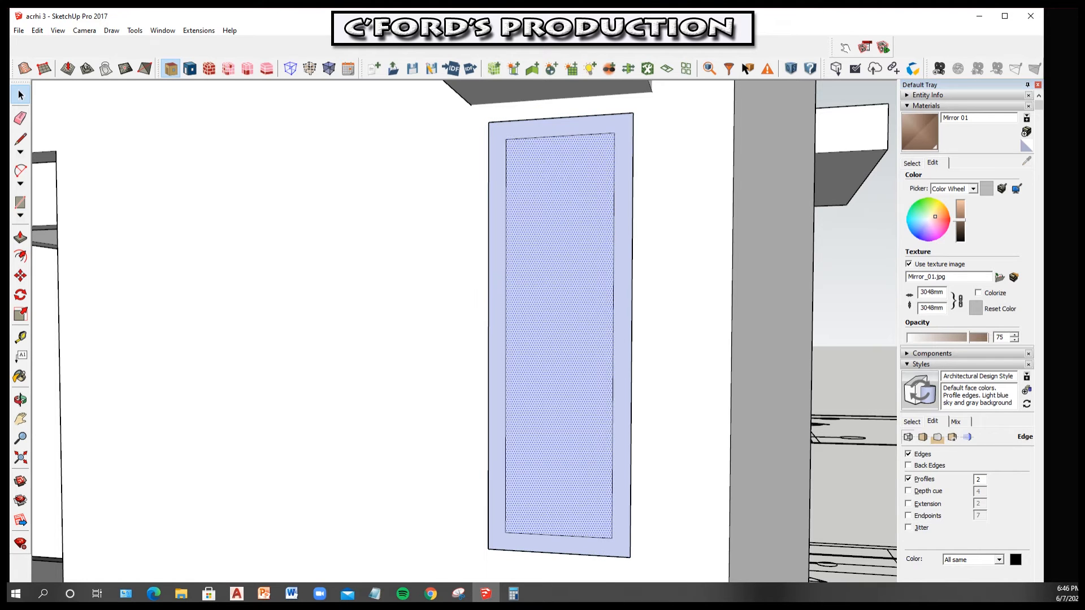
key(Delete)
Make the narrow window's frame face a group and extrude it to give the frame thickness
double_click(501, 142)
right_click(502, 142)
click(538, 241)
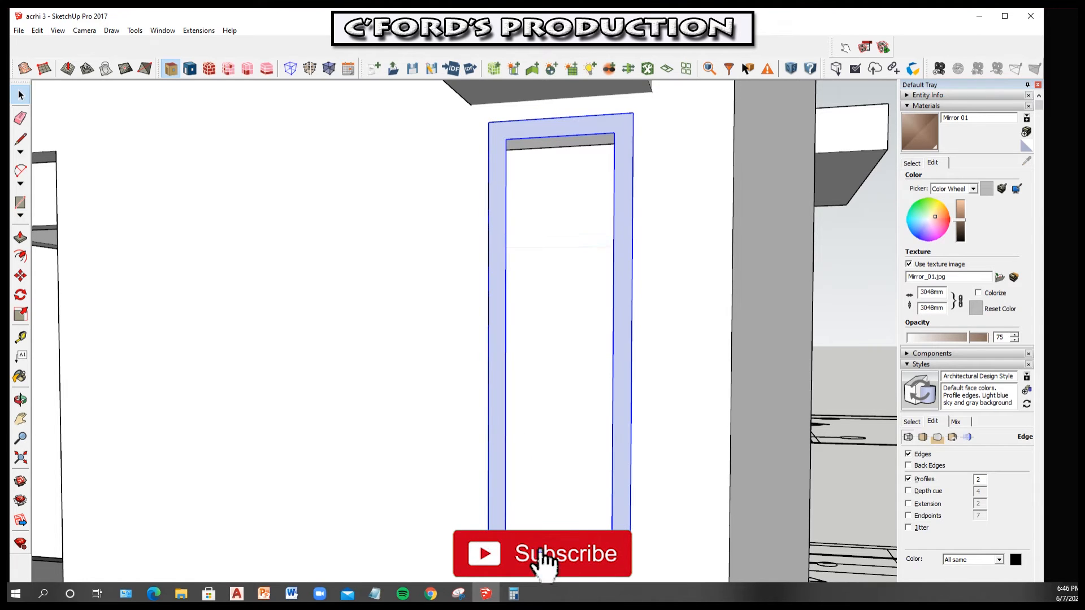
double_click(497, 242)
key(p)
click(497, 243)
middle_drag(503, 259, 497, 282)
key(space)
key(Escape)
scroll(503, 260, down, 5)
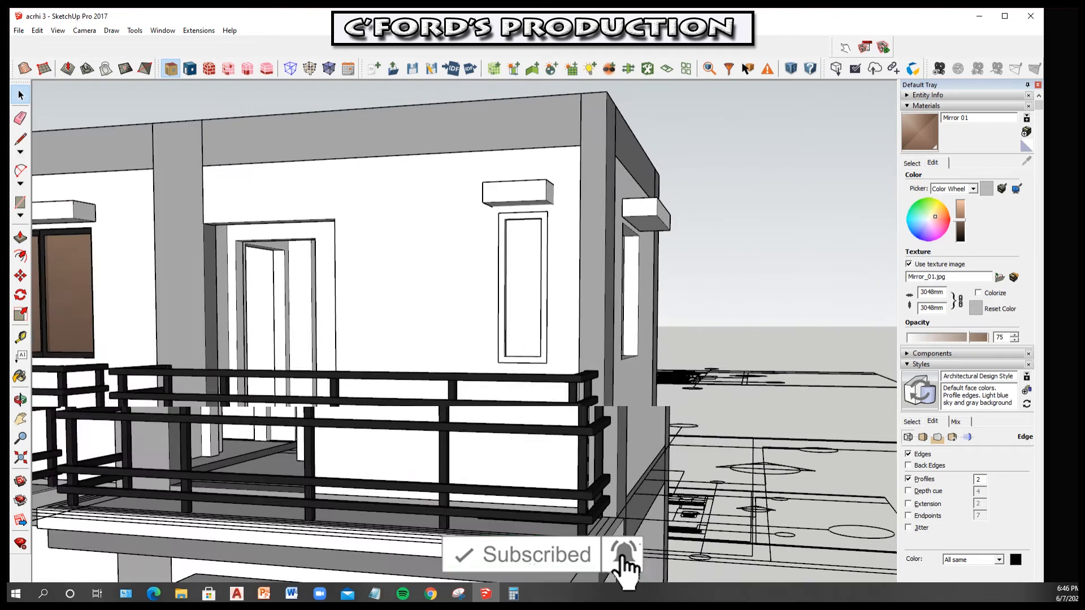
Paint the narrow upper-floor window's frame with the black Color M08 material
scroll(503, 260, down, 3)
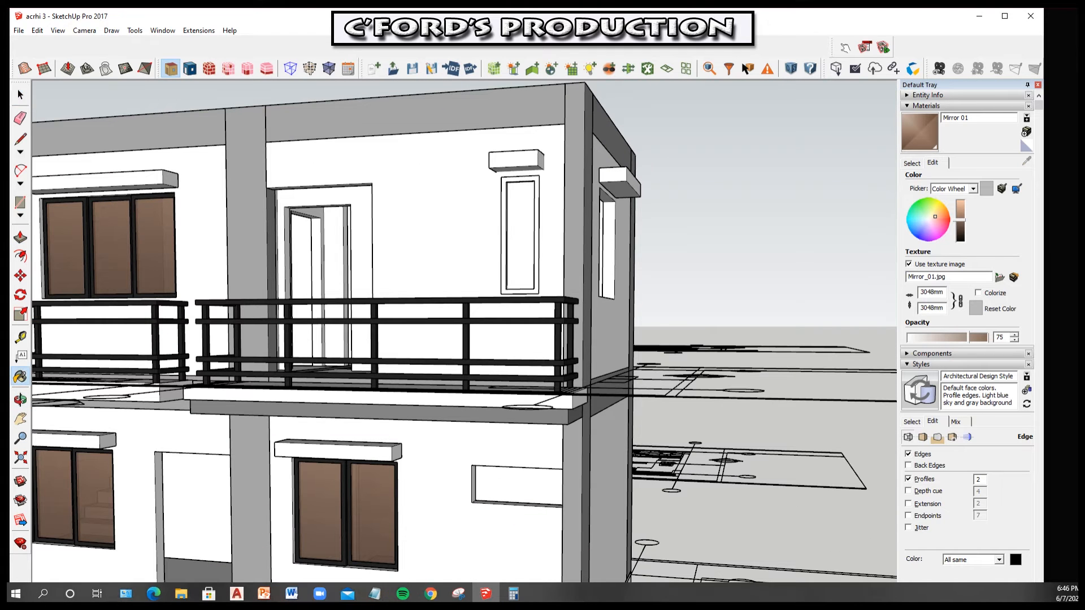
click(912, 163)
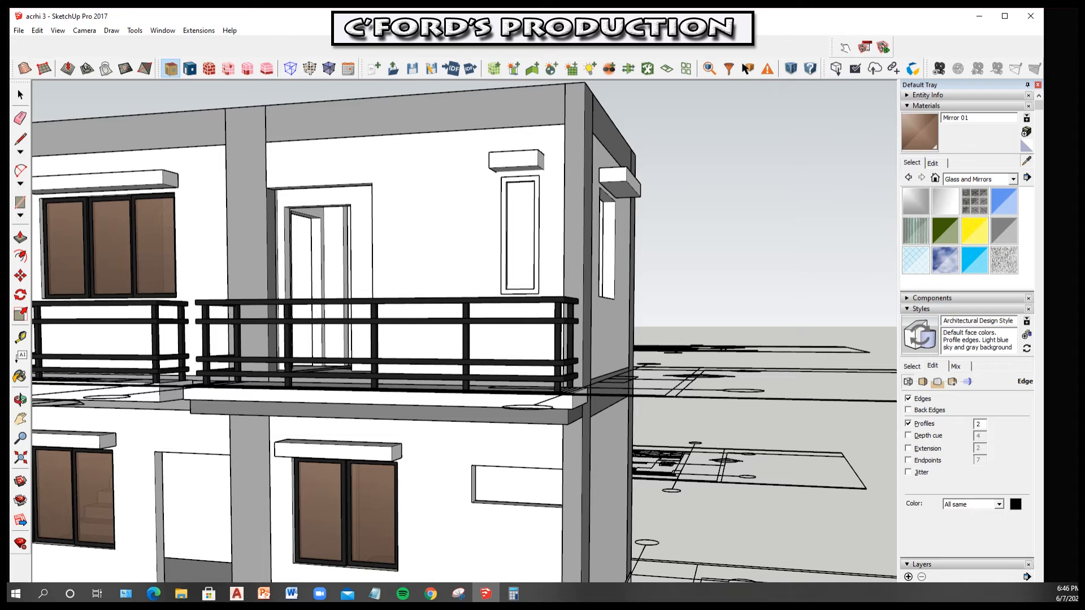
scroll(508, 195, up, 5)
Draw a rectangle inside the narrow window's frame, make it a group and extrude it into a glass pane
key(r)
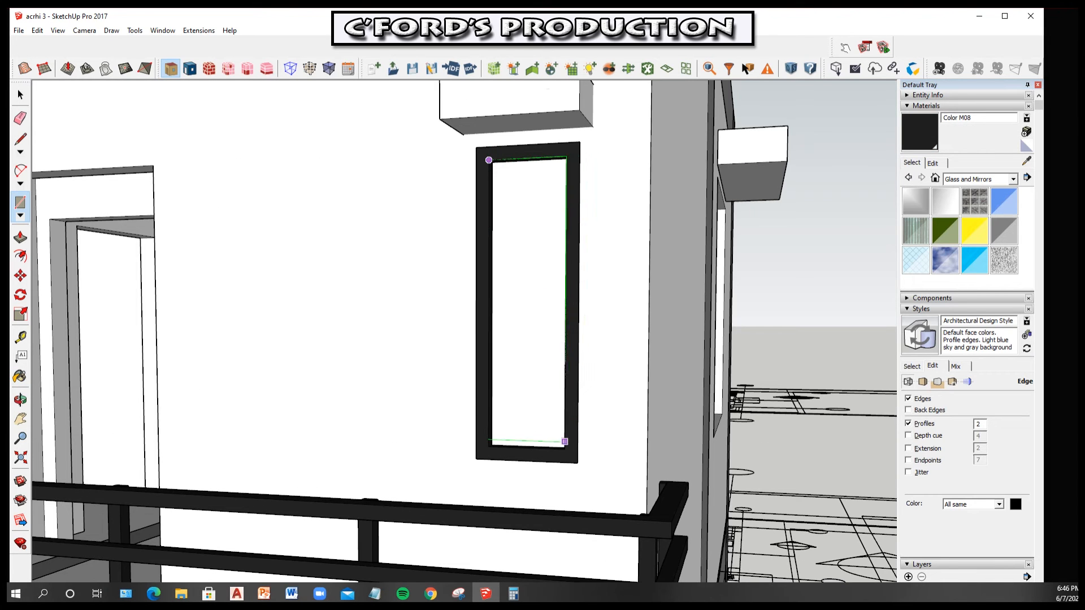
right_click(537, 376)
click(565, 524)
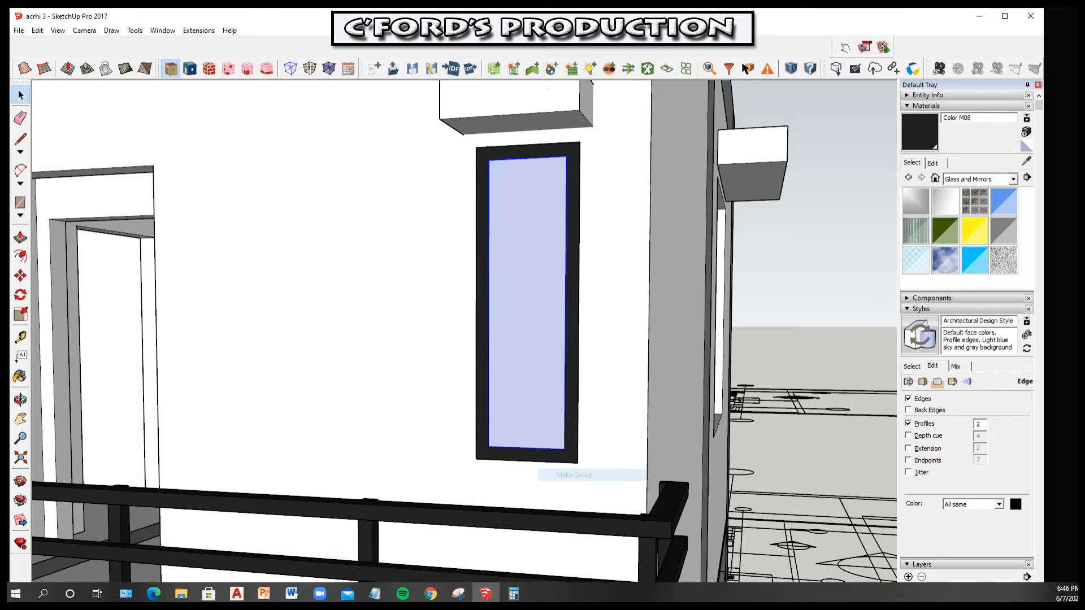
key(p)
key(space)
key(Escape)
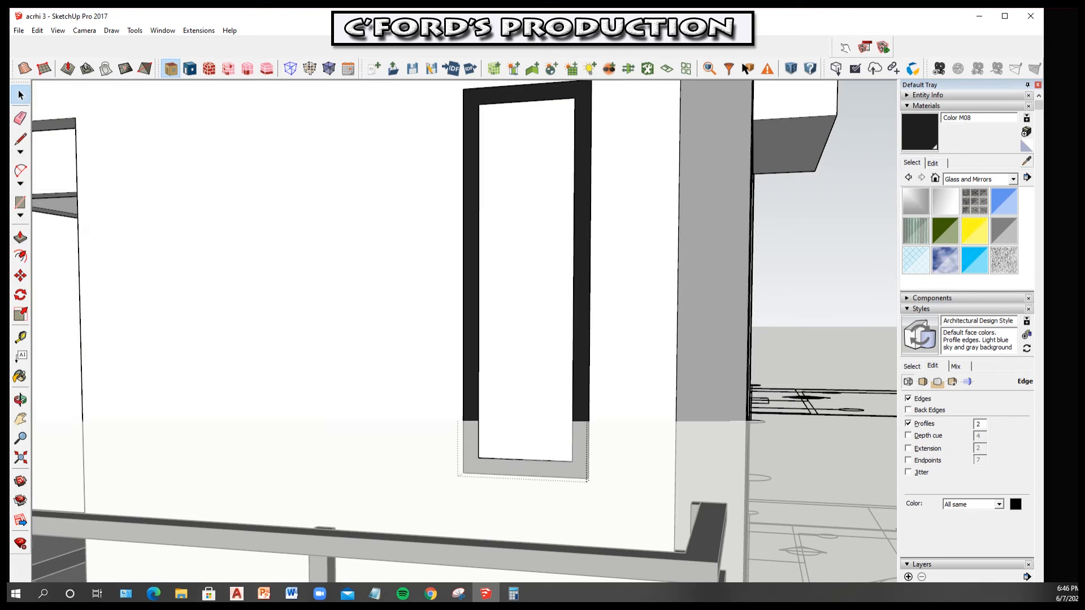
Sample the brown Mirror 01 glass from the ground-floor window and apply it to the narrow window's pane
scroll(509, 341, down, 3)
shift+middle_drag(508, 342, 586, 253)
scroll(578, 367, down, 1)
shift+middle_drag(578, 367, 633, 170)
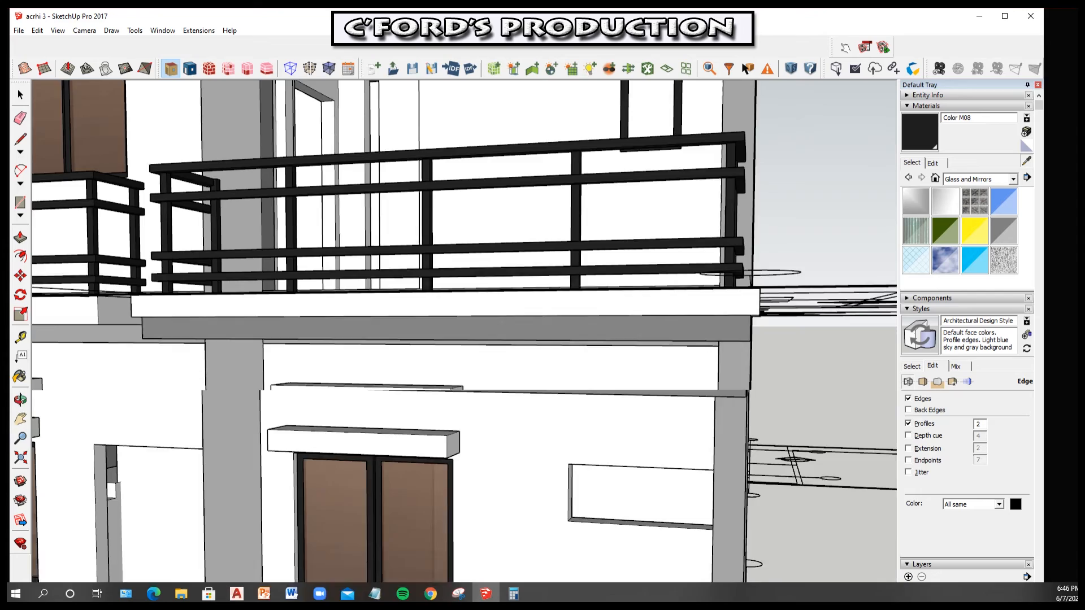
key(b)
alt+click(401, 503)
key(space)
Move the floor plan linework onto the upper floor's level, using the building's front corner as reference
scroll(463, 331, down, 5)
middle_drag(463, 331, 565, 328)
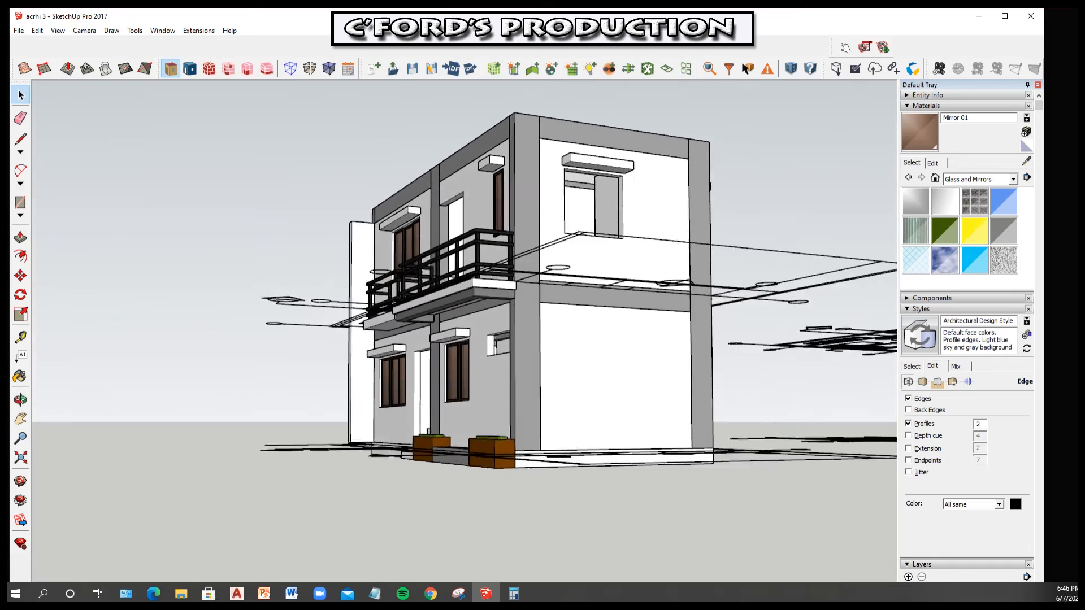
middle_drag(463, 305, 534, 423)
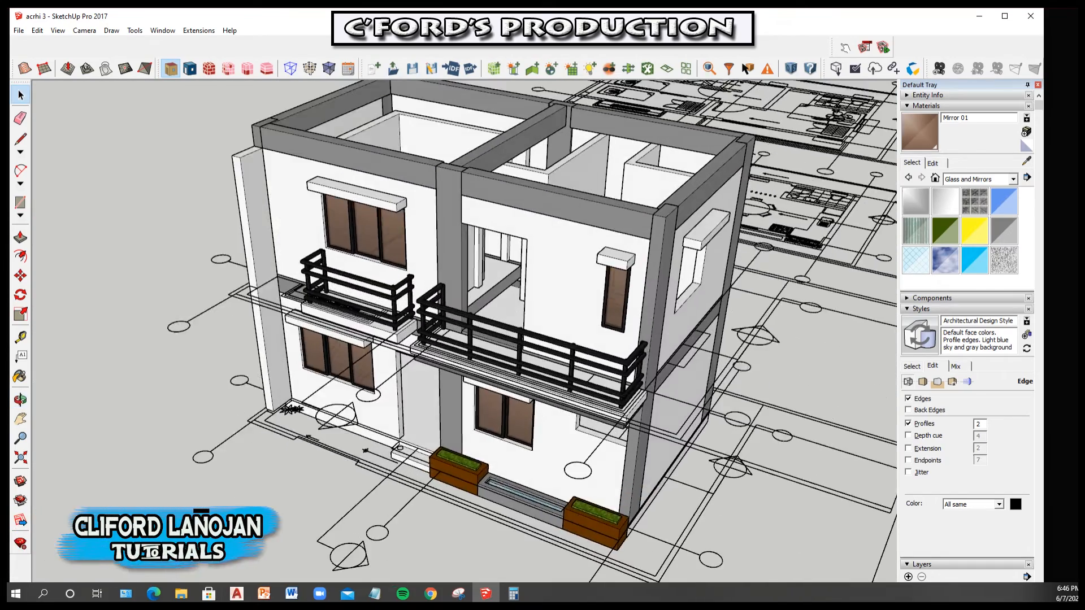
scroll(463, 330, up, 3)
middle_drag(463, 331, 458, 401)
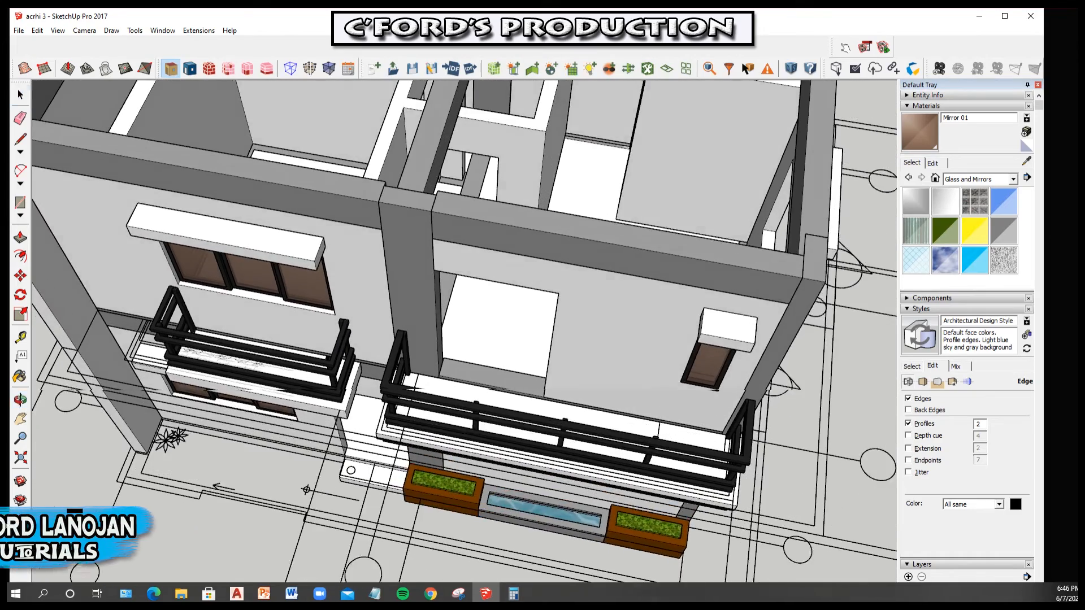
scroll(493, 284, up, 2)
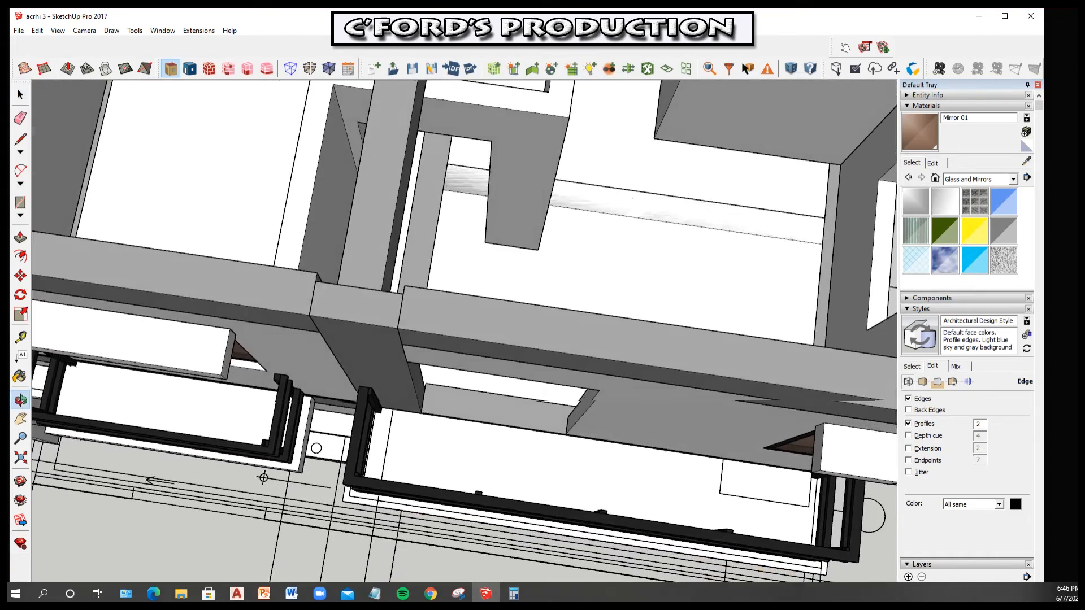
middle_drag(475, 430, 463, 379)
scroll(463, 378, up, 3)
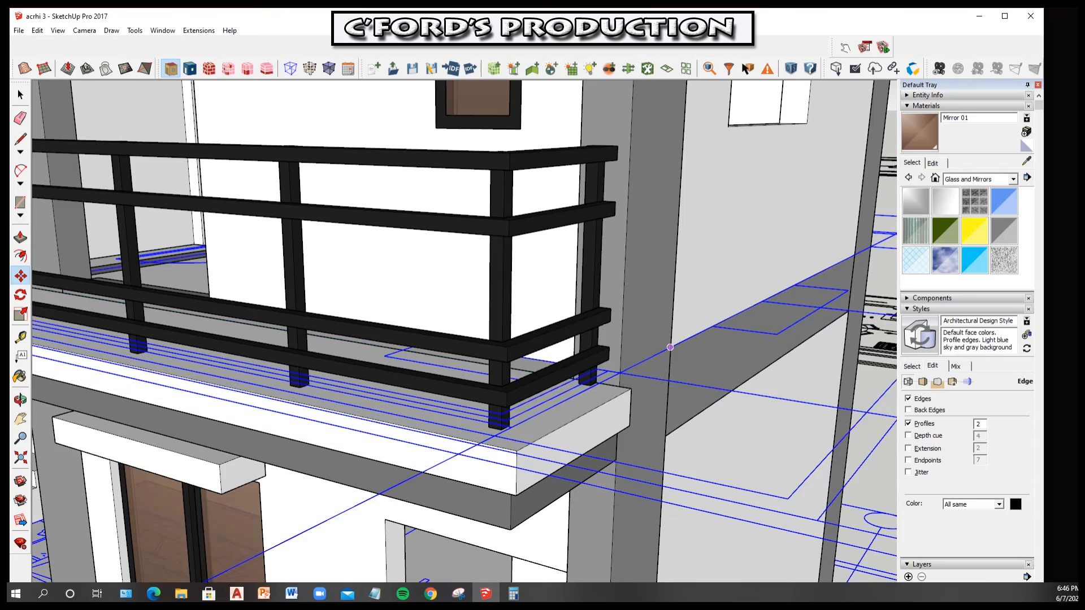
key(space)
Trace one sliding door panel from the floor plan in the balcony door opening and make the face a group
scroll(649, 367, down, 7)
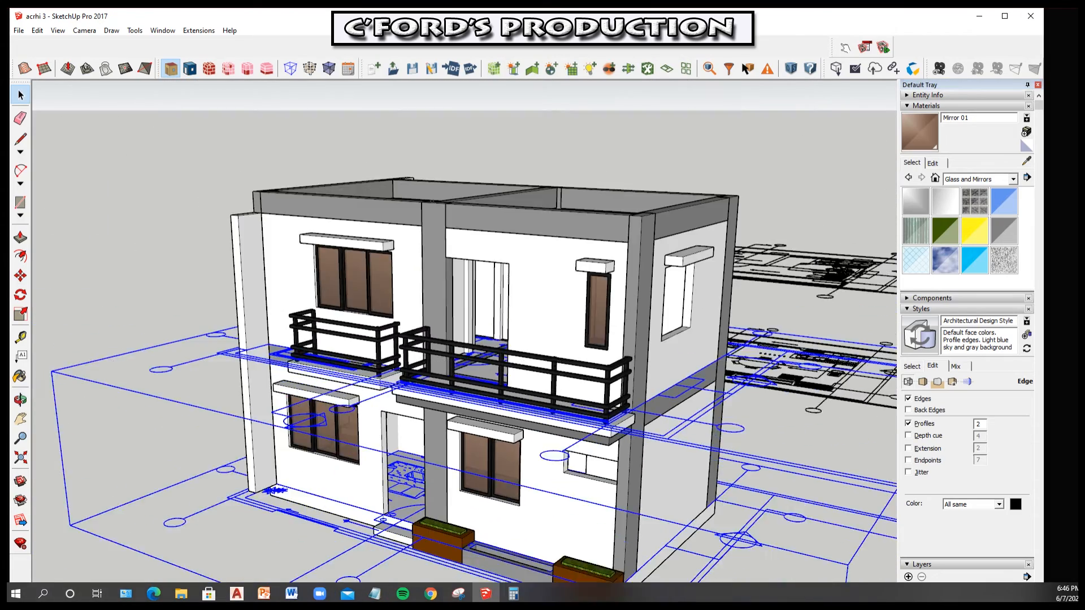
middle_drag(644, 373, 656, 311)
middle_drag(430, 186, 455, 282)
scroll(455, 282, up, 3)
scroll(469, 396, up, 6)
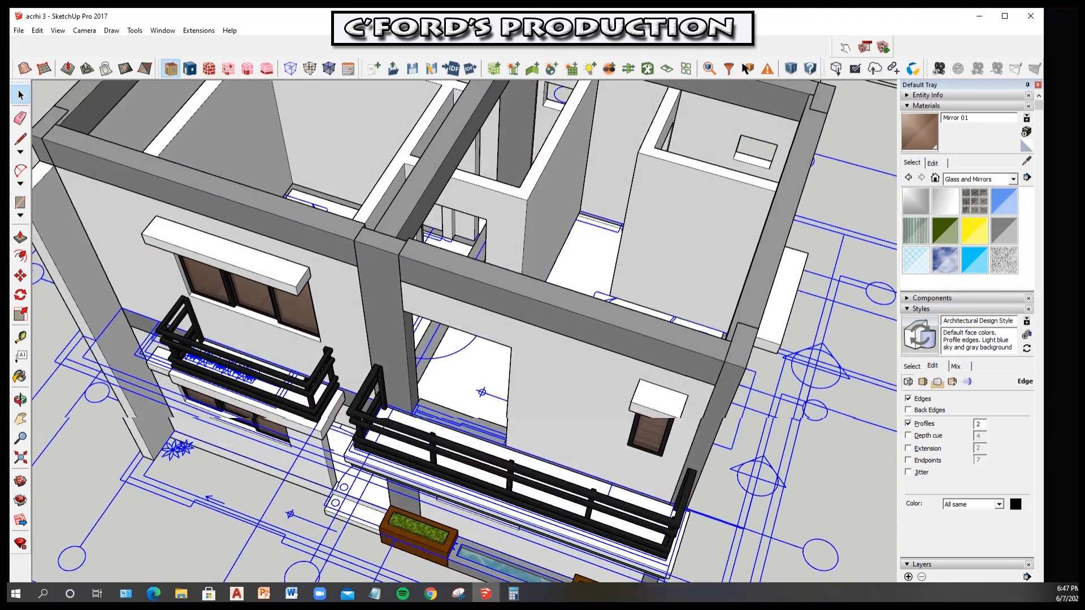
scroll(474, 399, up, 2)
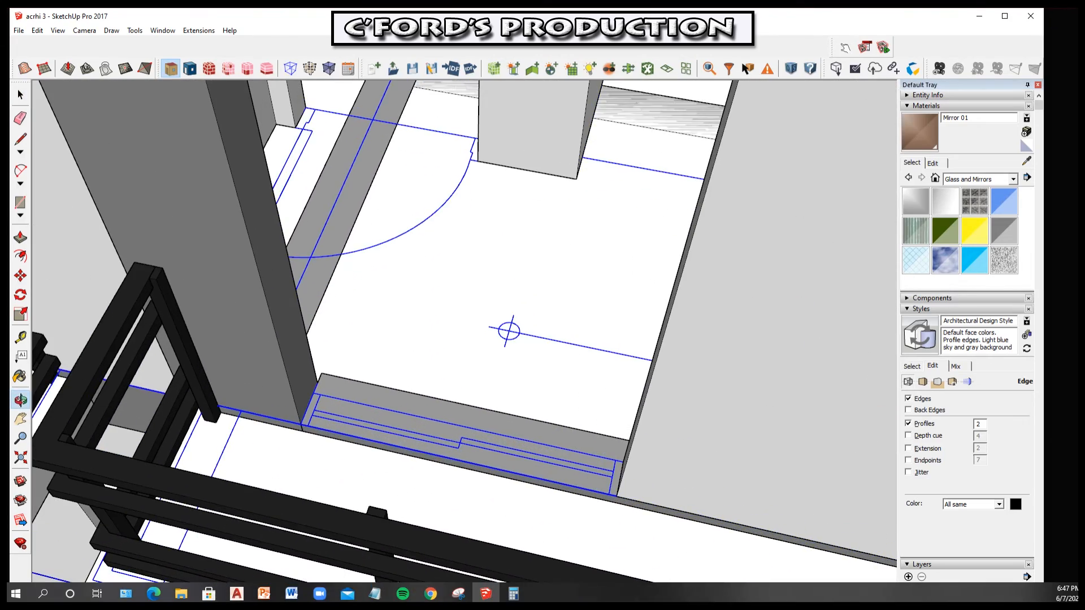
middle_drag(473, 398, 476, 400)
scroll(473, 428, up, 2)
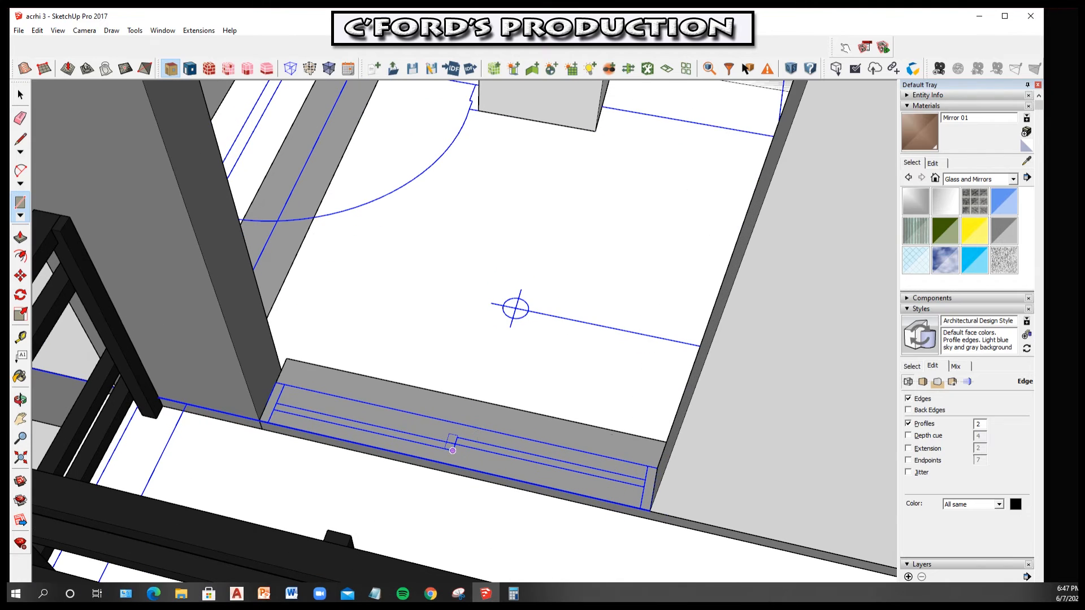
scroll(270, 395, up, 3)
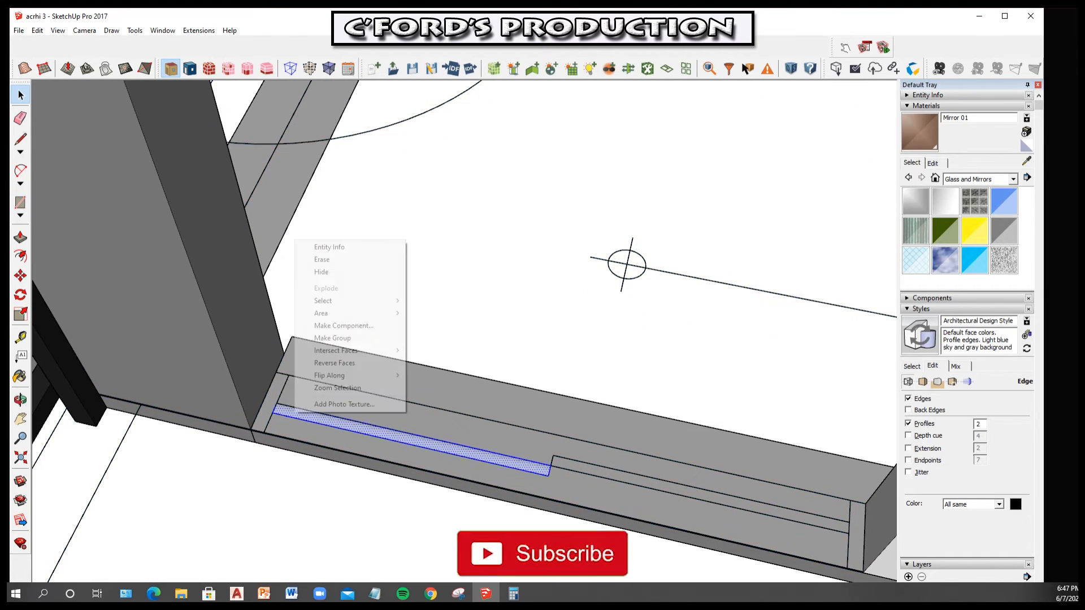
Extrude the sliding door panel's footprint up to the full height of the balcony door opening
key(p)
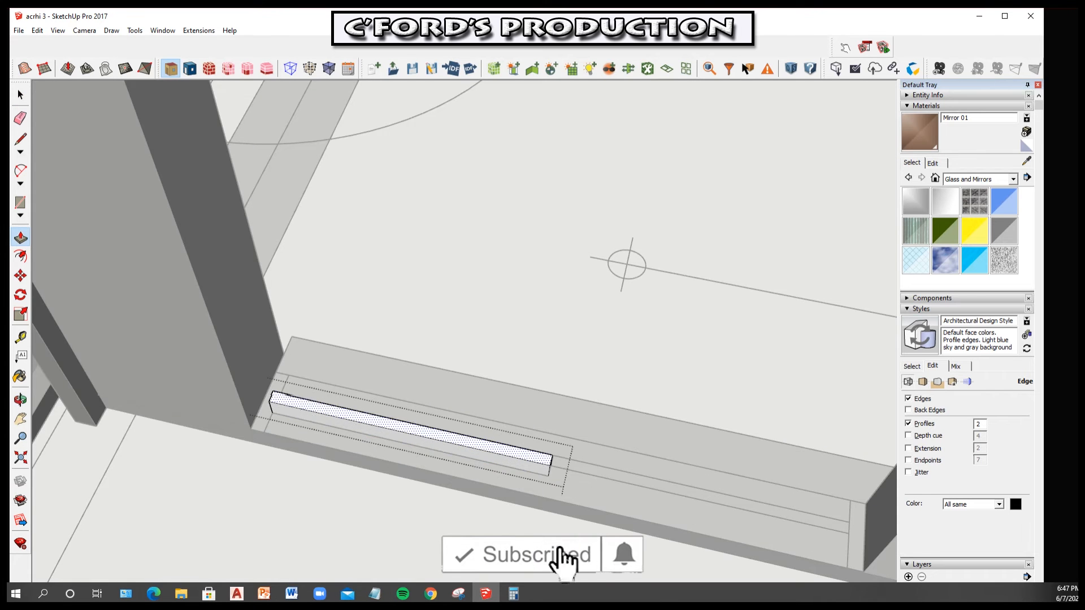
scroll(261, 399, up, 6)
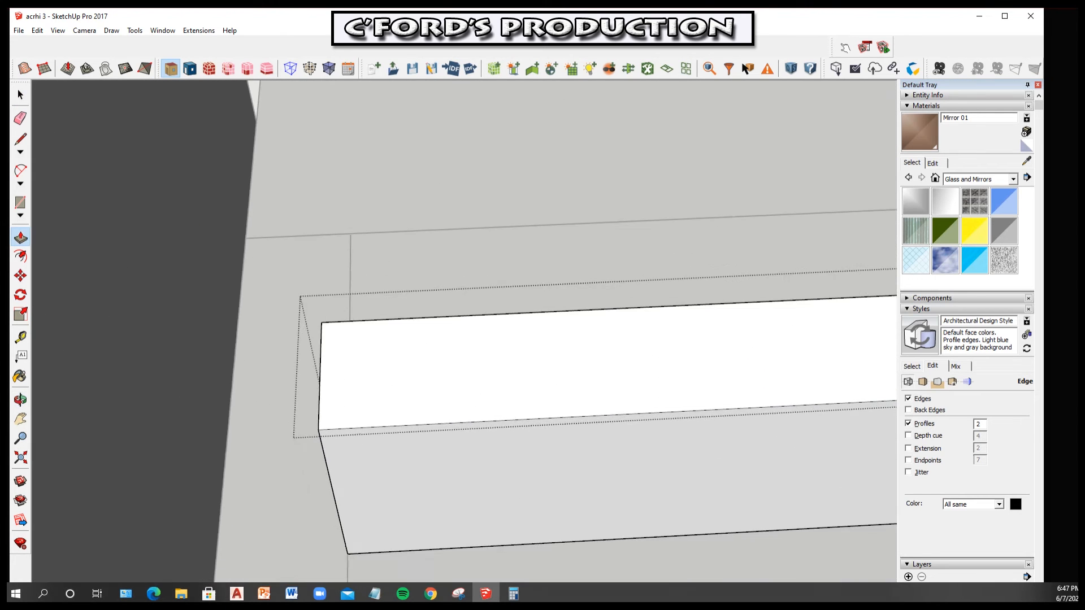
middle_drag(261, 398, 318, 390)
click(351, 430)
scroll(318, 390, down, 10)
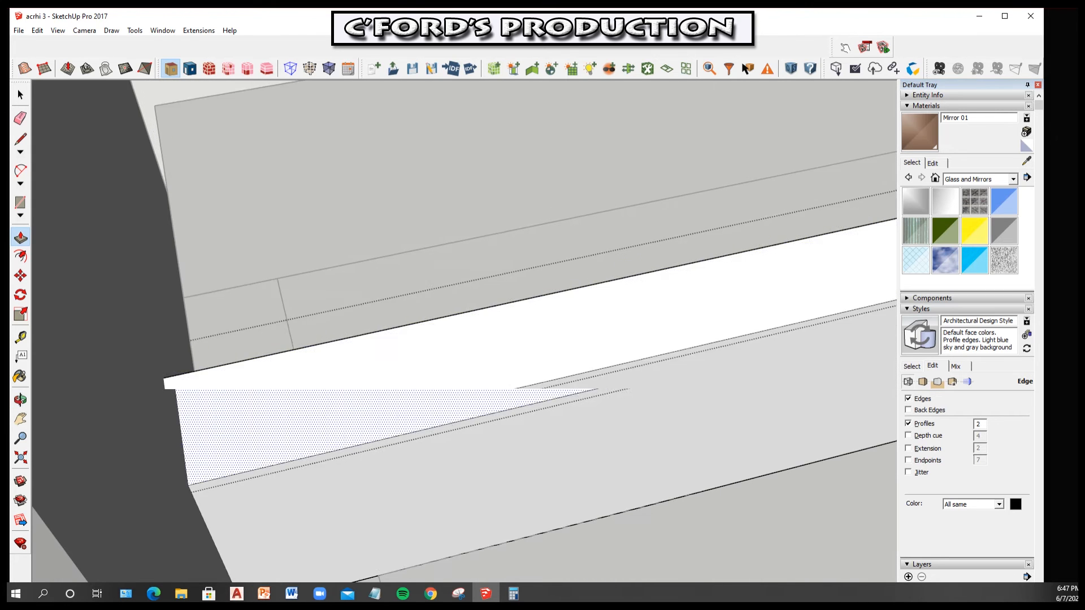
scroll(320, 394, down, 5)
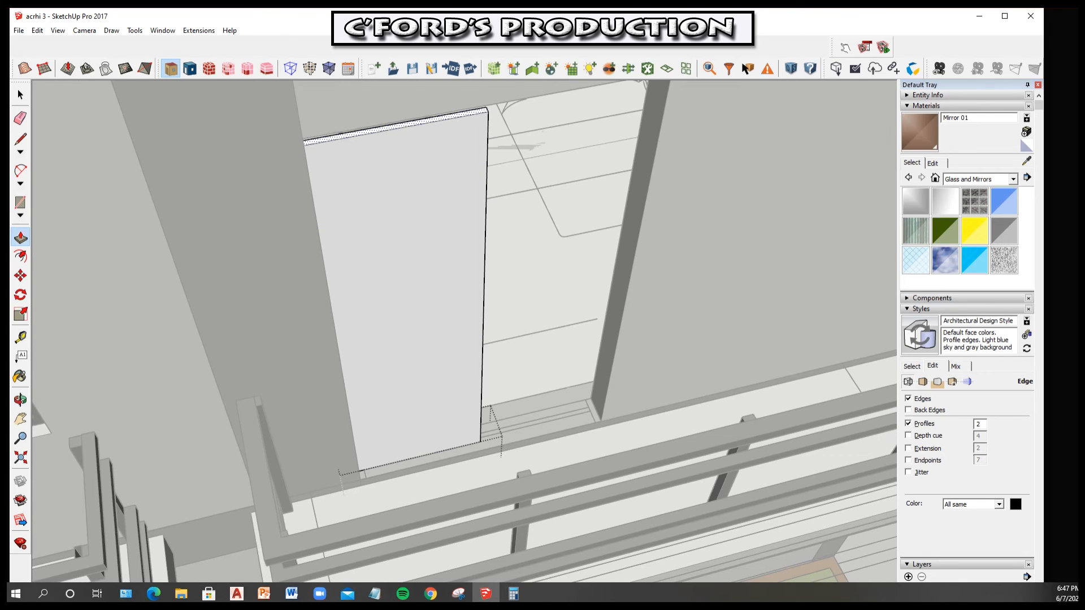
click(339, 131)
Open the door panel group and offset the edges of its front face inward to outline the frame
middle_drag(429, 198, 452, 157)
scroll(405, 249, up, 2)
key(space)
key(Escape)
double_click(405, 249)
double_click(424, 215)
key(f)
drag(451, 158, 452, 168)
key(space)
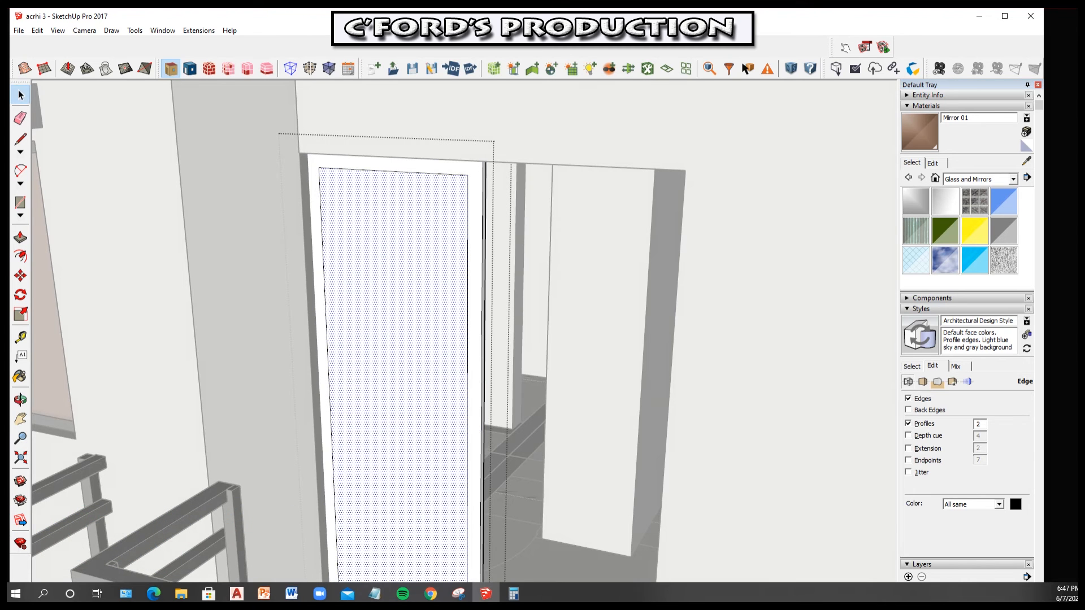
Push the door panel's inner face through its thickness to leave an open frame
middle_drag(416, 285, 402, 258)
middle_drag(417, 170, 416, 211)
scroll(461, 119, up, 1)
key(space)
click(461, 119)
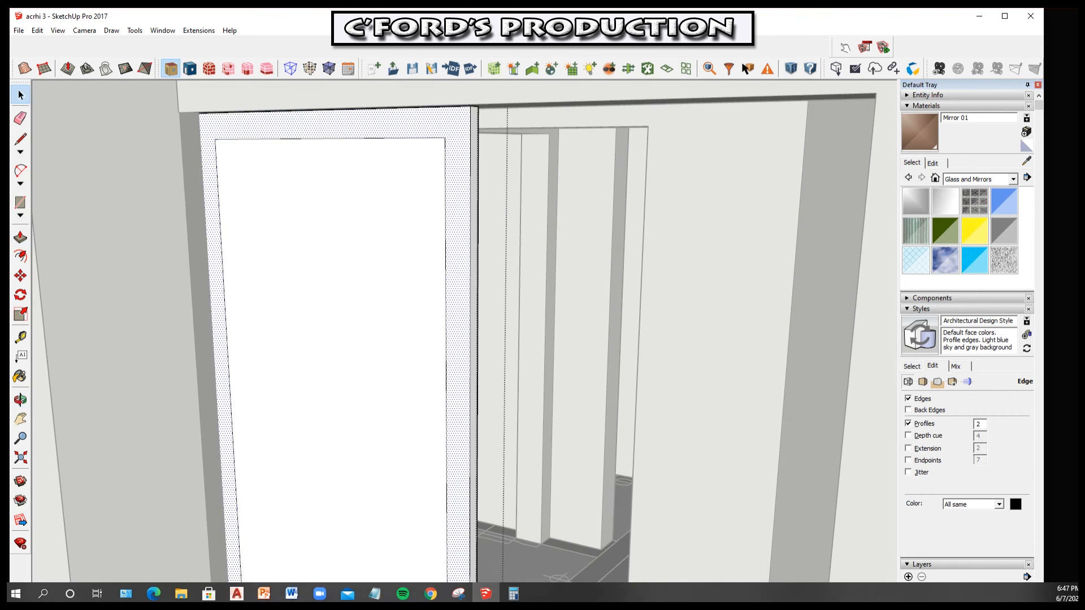
key(space)
click(418, 170)
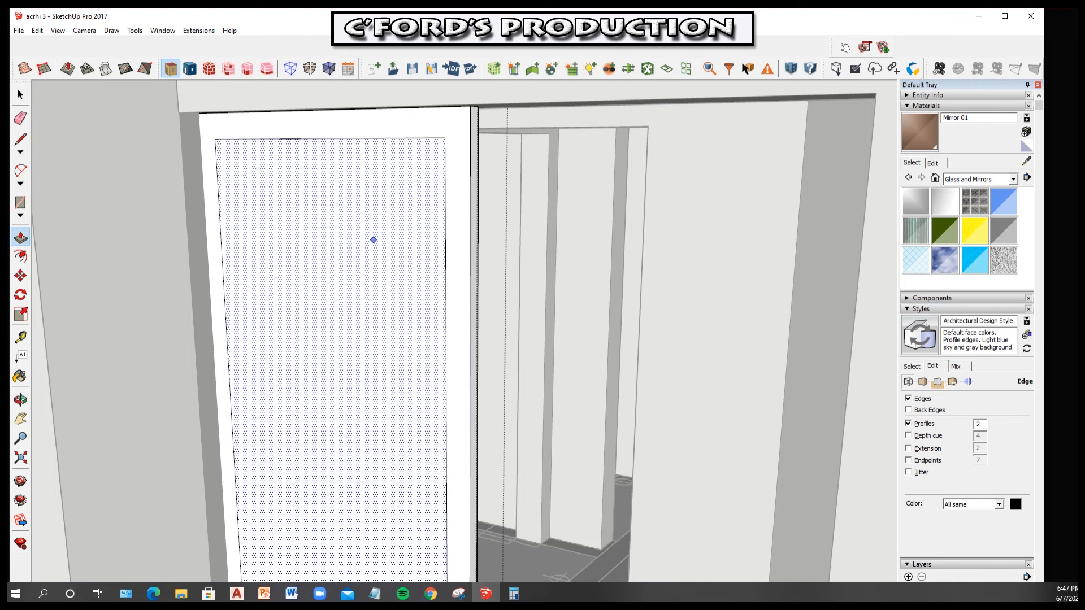
click(362, 236)
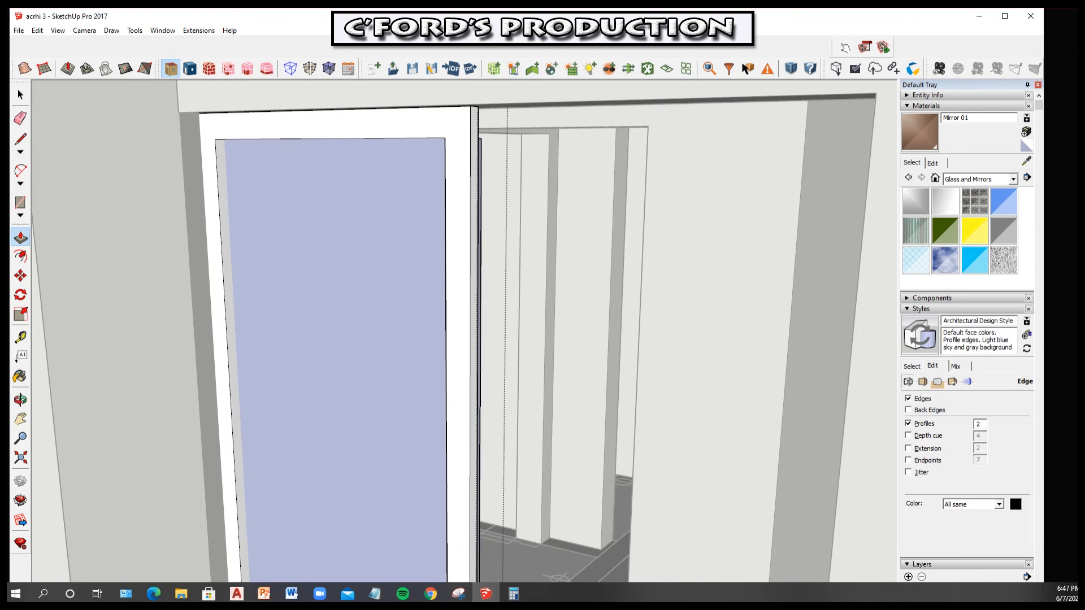
click(377, 283)
Measure the sliding door frame's border and adjust the frame with Push/Pull, closing the group when finished
scroll(356, 209, down, 3)
middle_drag(356, 209, 398, 224)
key(space)
triple_click(331, 164)
scroll(330, 164, up, 1)
scroll(334, 163, up, 4)
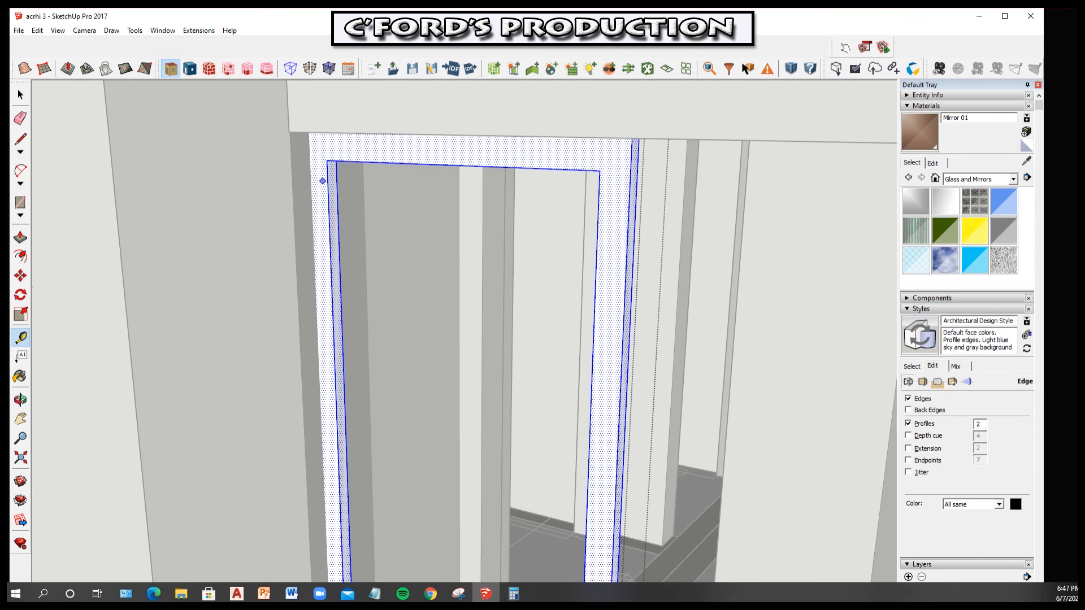
key(t)
middle_drag(346, 185, 405, 177)
key(p)
click(406, 181)
scroll(391, 191, down, 2)
mouse_move(391, 191)
middle_down()
mouse_move(480, 316)
mouse_move(502, 297)
mouse_move(447, 249)
mouse_move(416, 192)
mouse_move(345, 153)
mouse_move(373, 206)
mouse_move(367, 228)
mouse_move(396, 271)
mouse_move(375, 286)
mouse_move(404, 325)
middle_up()
key(space)
key(Escape)
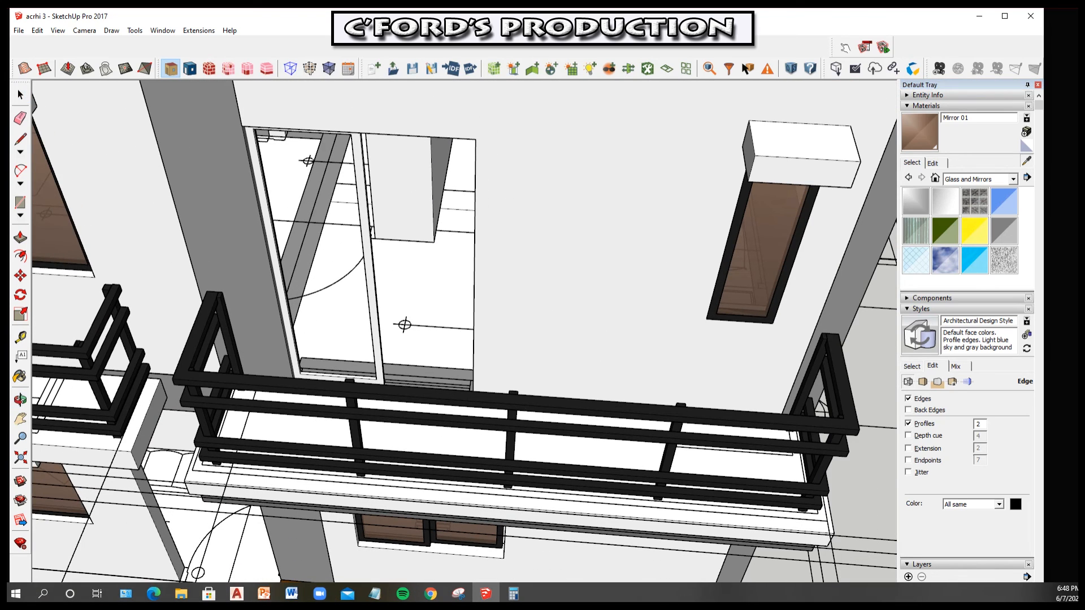
Paint the sliding door frame with Color M08, then draw a rectangle inside it as a group and open that group for editing
middle_drag(404, 325, 411, 424)
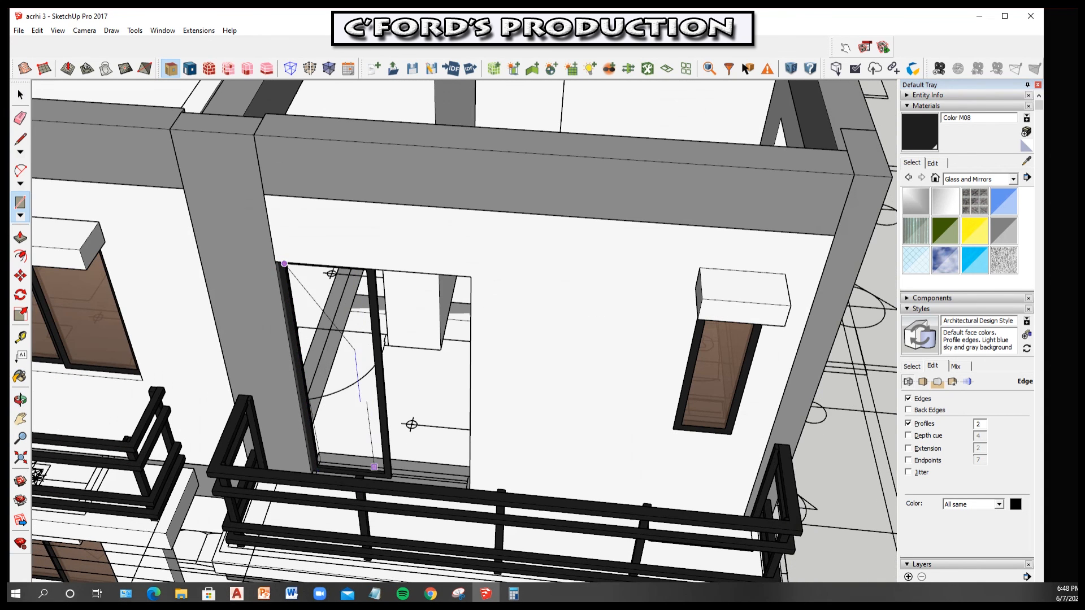
right_click(340, 395)
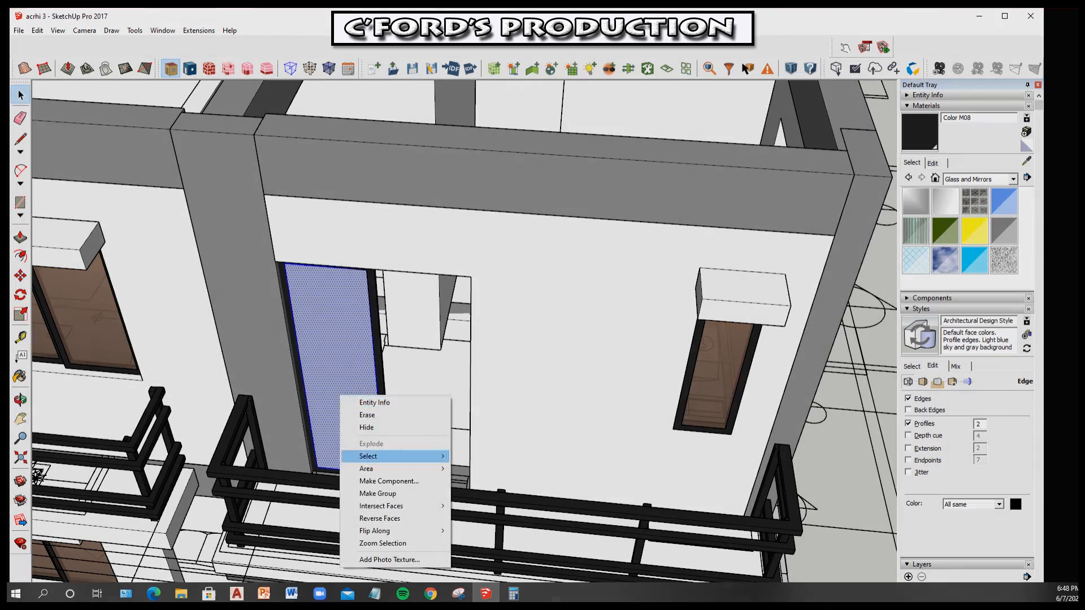
click(390, 494)
double_click(350, 396)
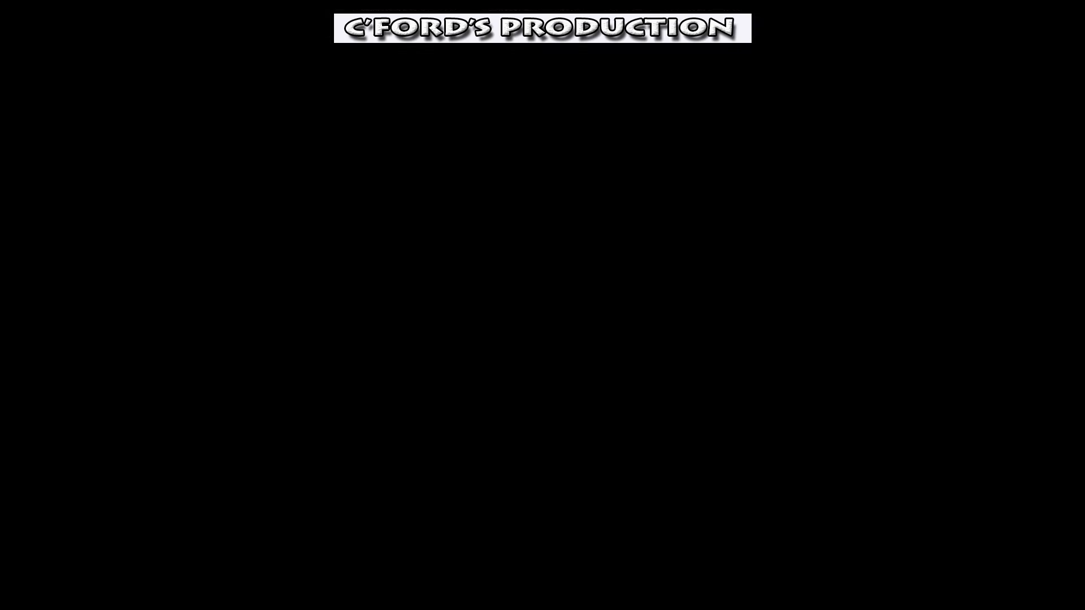